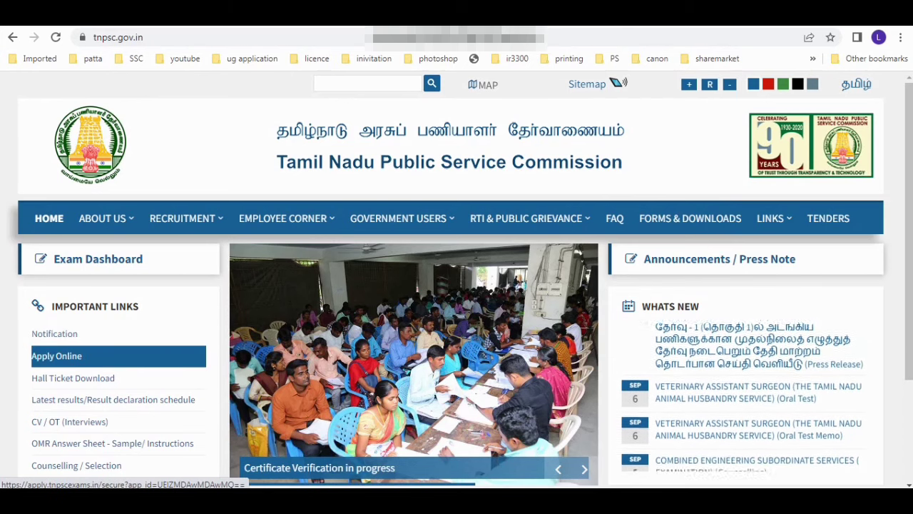
Step: Follow the Apply Online link to apply.tnpscexams.in, accepting the external-website warning
click(58, 356)
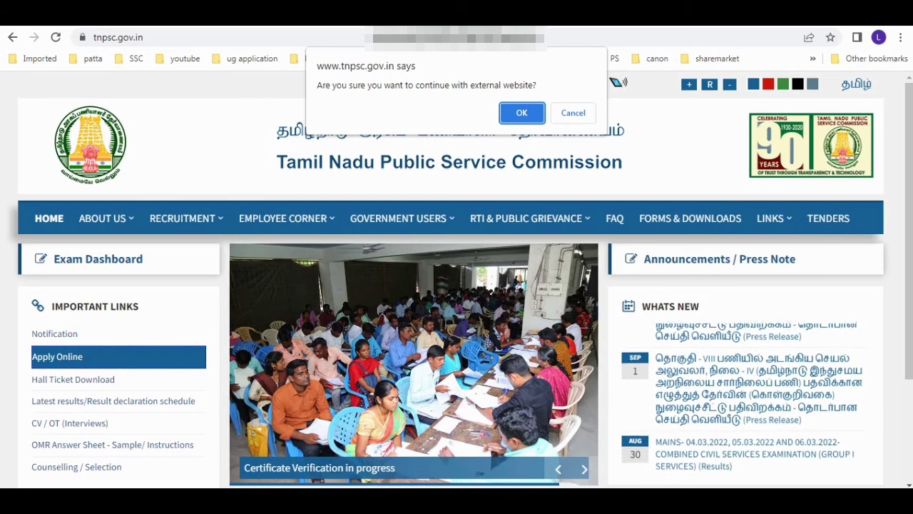
key(Return)
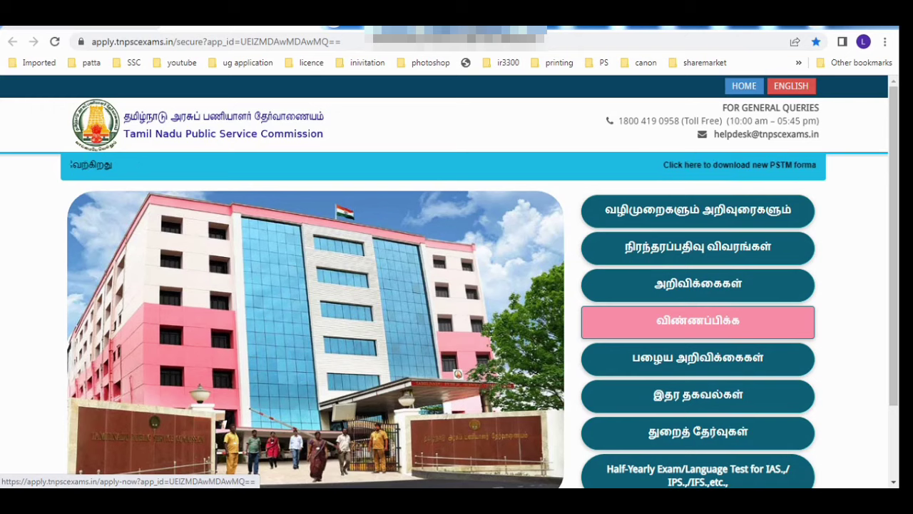
Step: Open the current notifications list and highlight the Combined Statistical Subordinate Services Examination post name
click(698, 322)
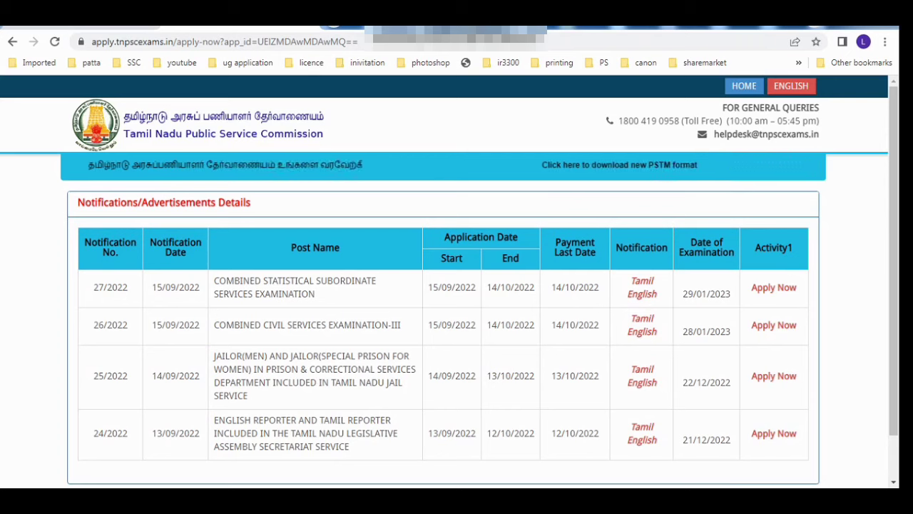
double_click(238, 281)
drag(261, 281, 314, 294)
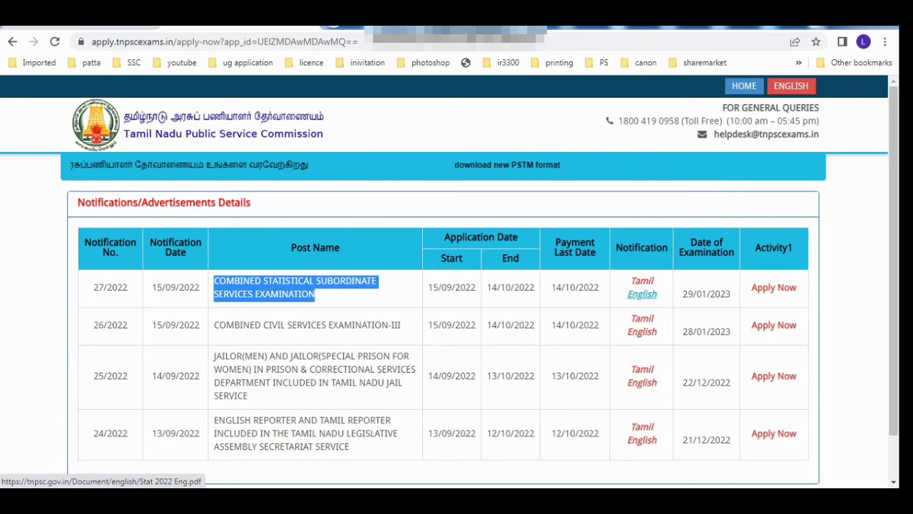
Step: Read the 27/2022 English notification PDF down to the page 5 fee concessions, then return to the list
click(642, 294)
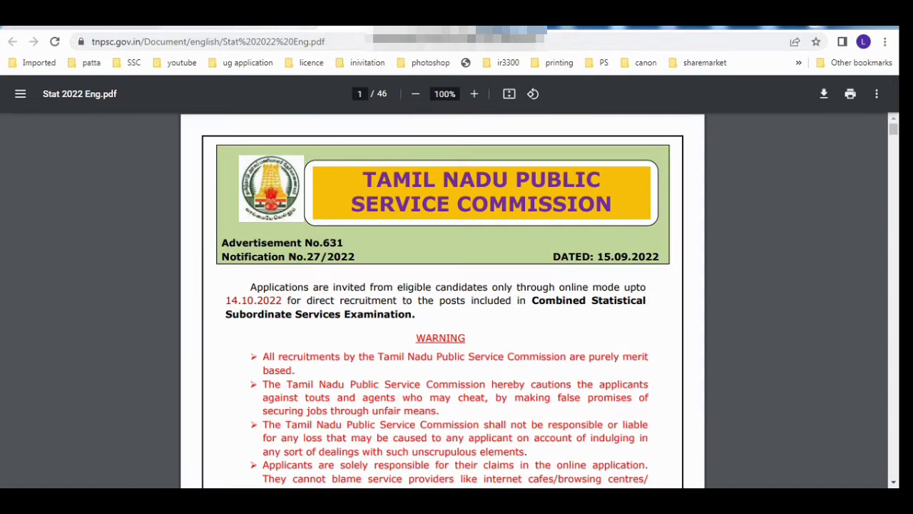
scroll(443, 300, down, 10)
scroll(443, 300, down, 20)
scroll(442, 300, down, 10)
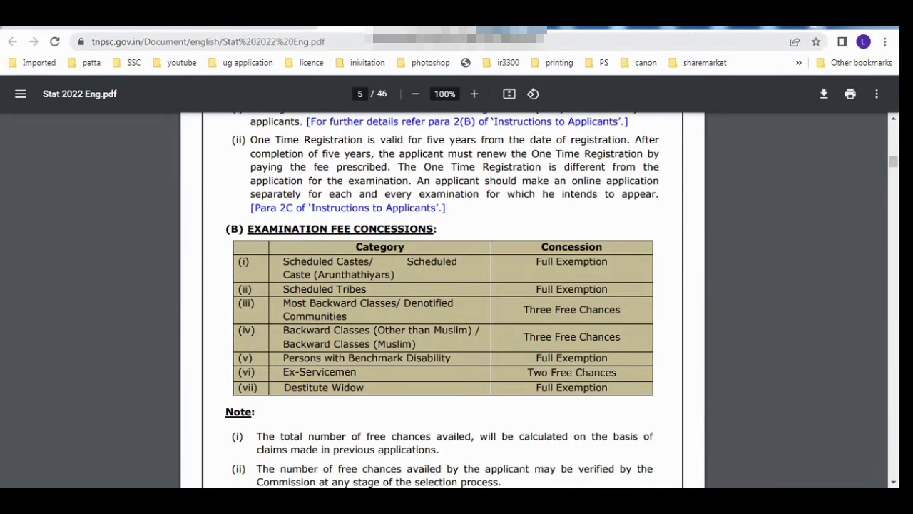
key(ctrl+shift+Tab)
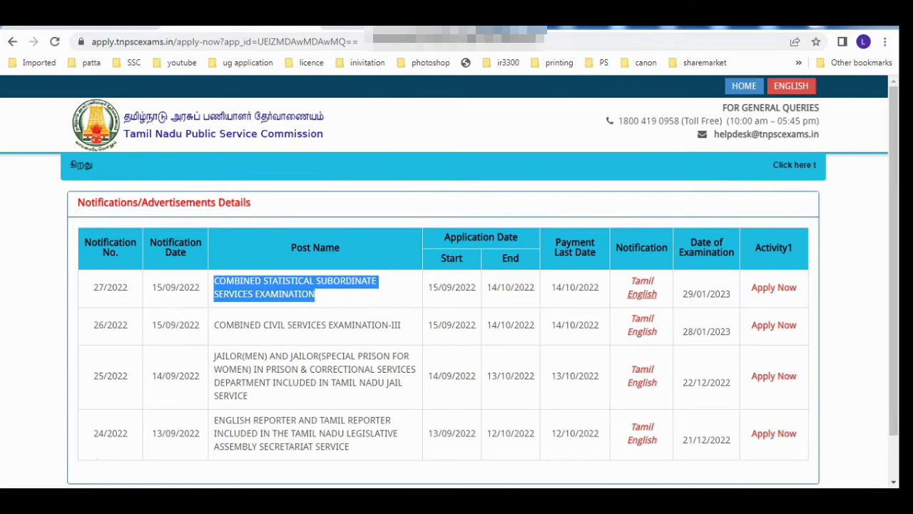
Step: Apply for notification 27/2022 and submit the login ID, password and captcha
drag(750, 288, 797, 289)
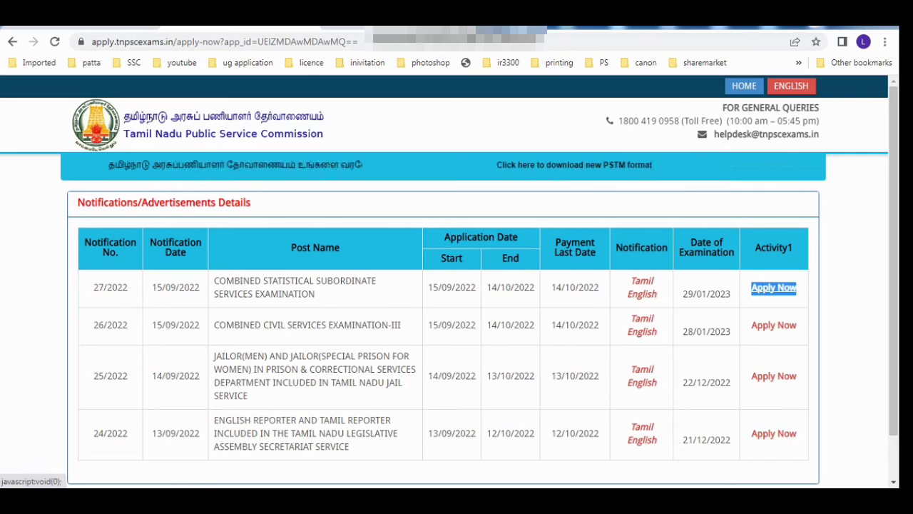
click(774, 288)
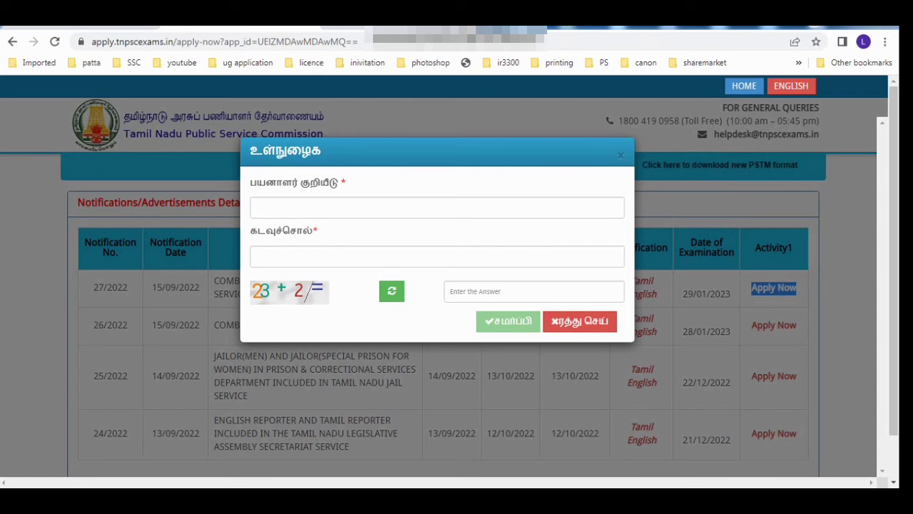
scroll(456, 299, down, 1)
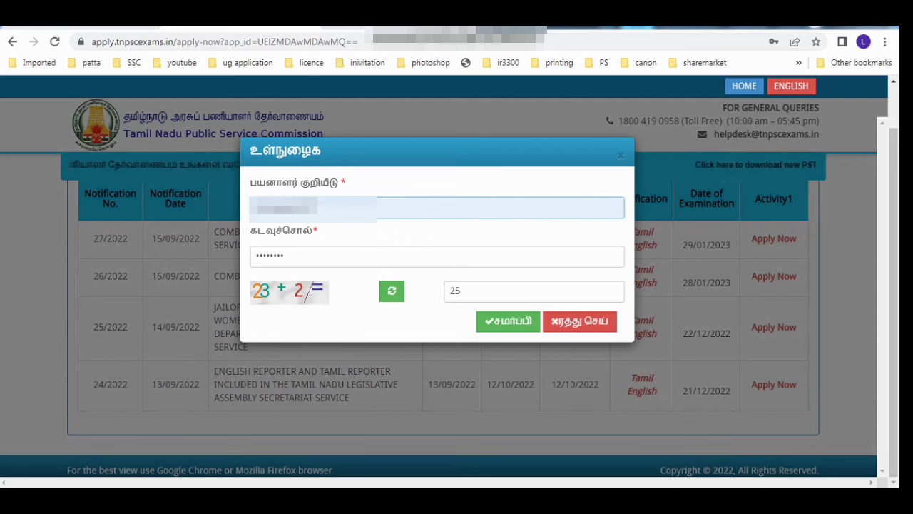
click(436, 256)
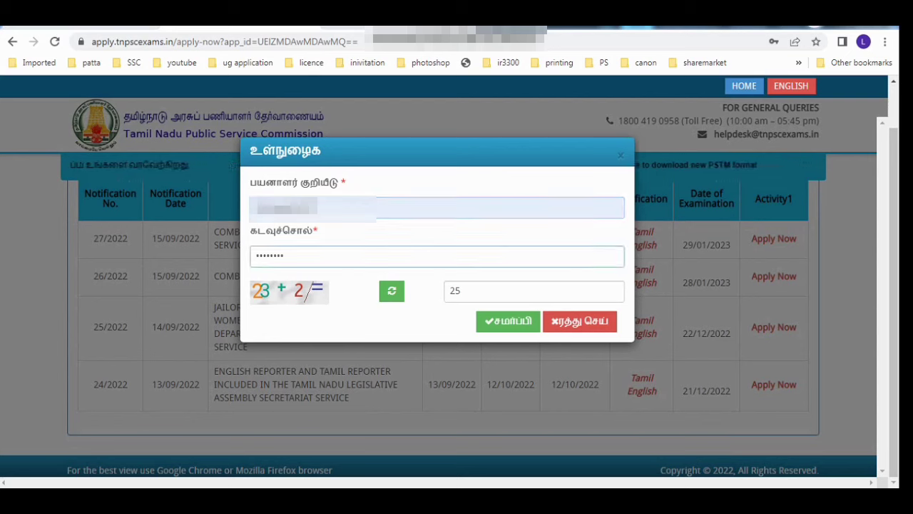
click(508, 321)
click(534, 291)
key(Tab)
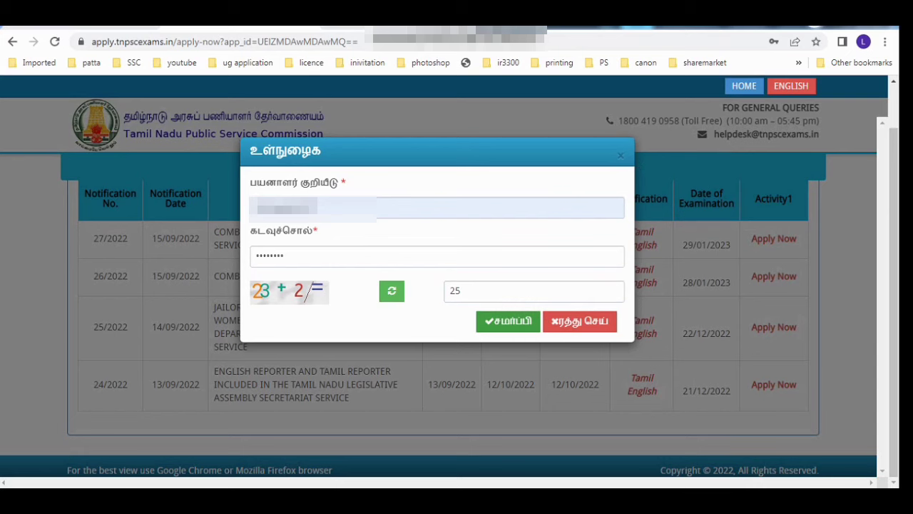
key(Return)
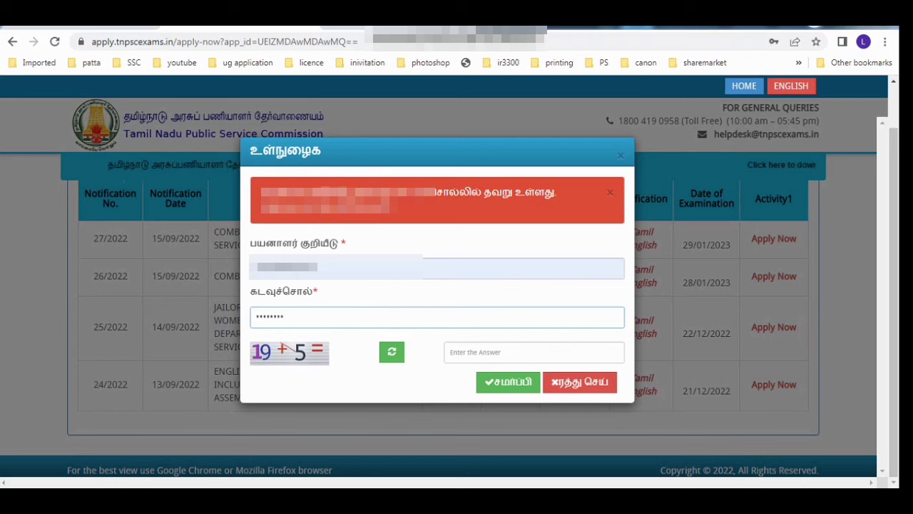
Step: Enter the new captcha answer 24 and resubmit the login
click(534, 352)
text(24)
key(Tab)
key(Return)
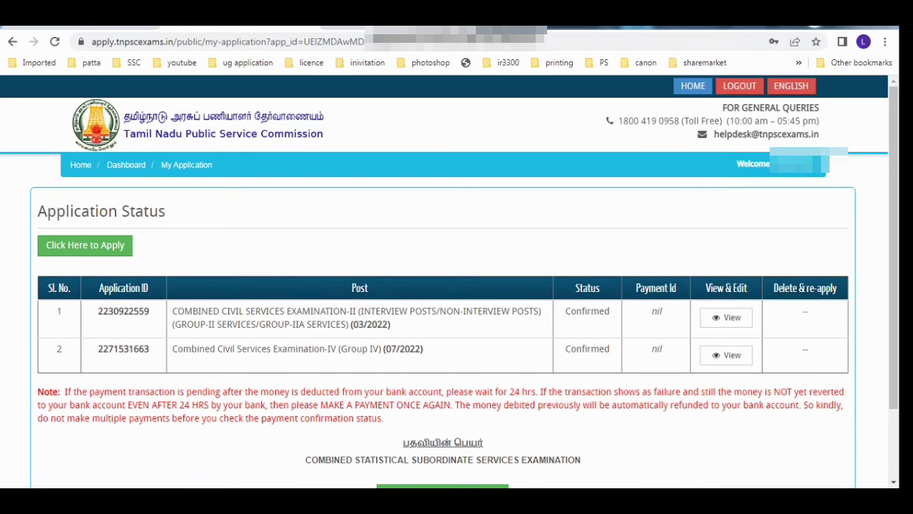
Step: Review the existing Group IV and other applications, then choose Click here to Apply for the statistical exam
scroll(457, 321, down, 1)
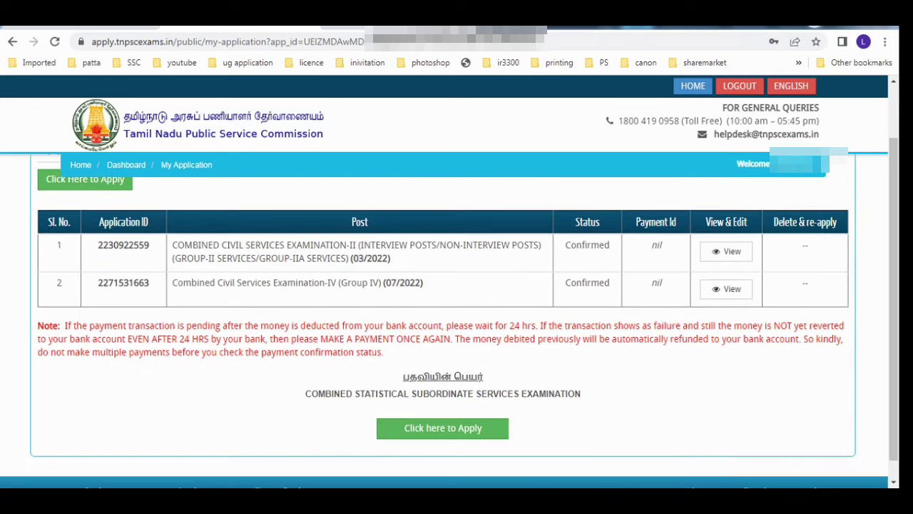
drag(172, 244, 390, 258)
drag(172, 282, 423, 284)
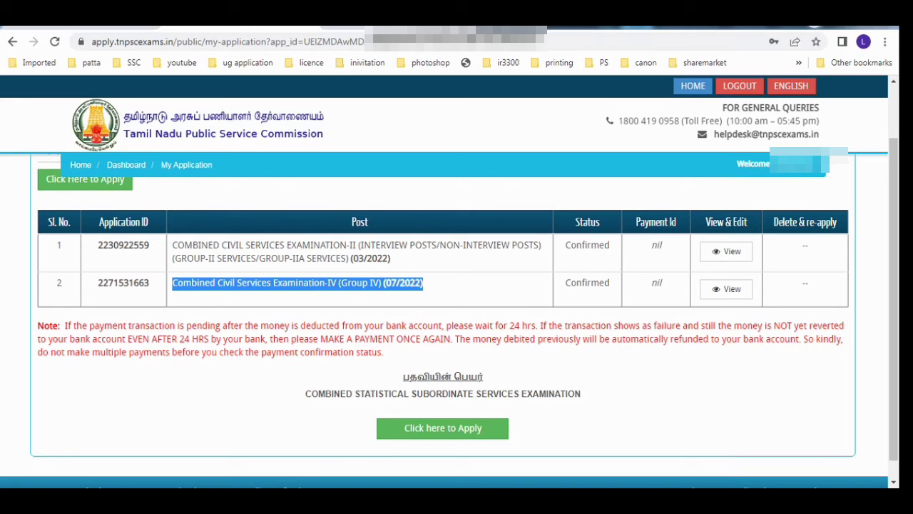
drag(306, 393, 576, 394)
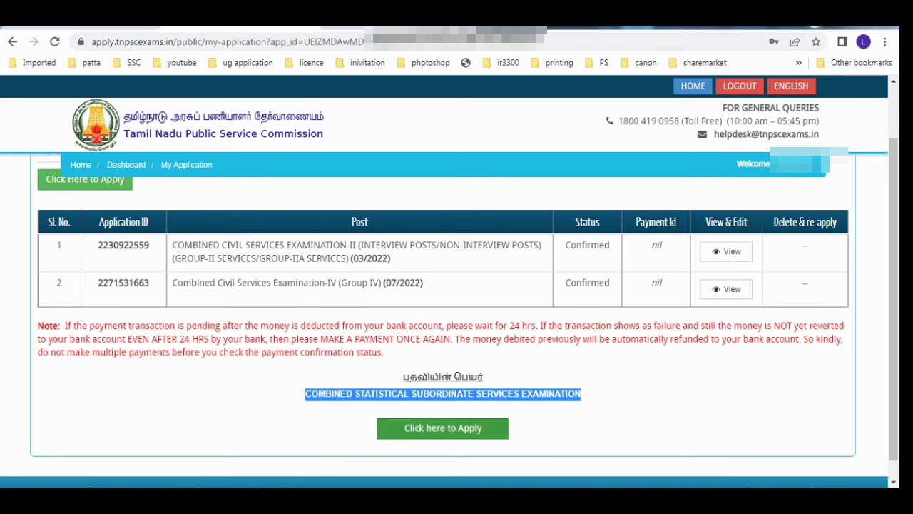
click(442, 428)
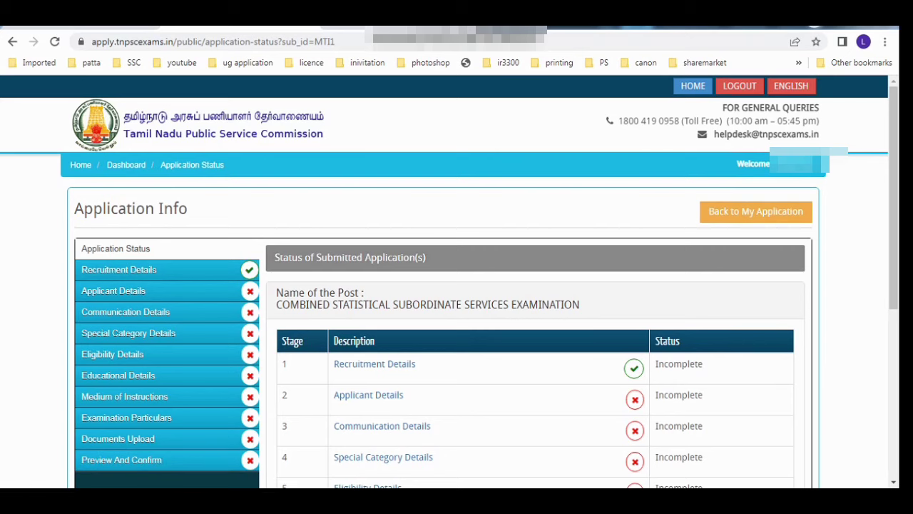
Step: Continue to Recruitment Details and check the post, notification, last date 14-10-2022 and exam date 29-01-2023
scroll(442, 343, down, 1)
scroll(443, 342, down, 1)
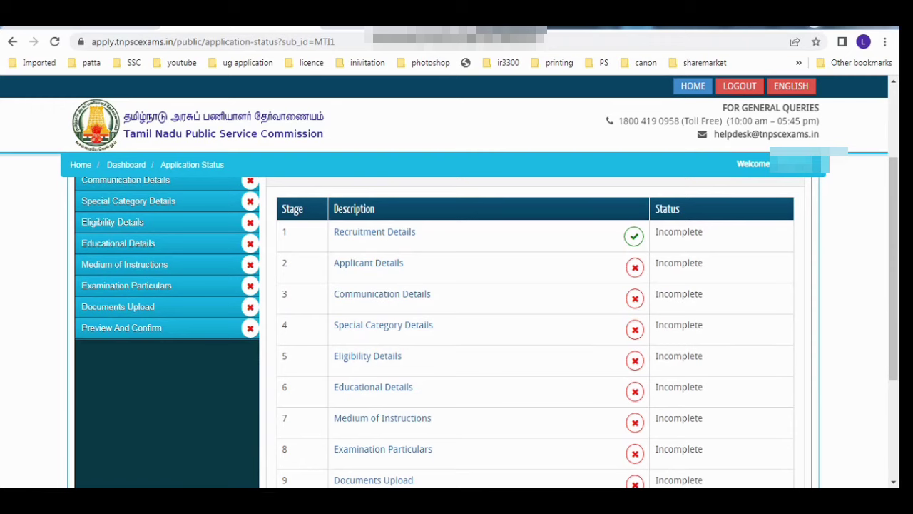
scroll(443, 342, down, 2)
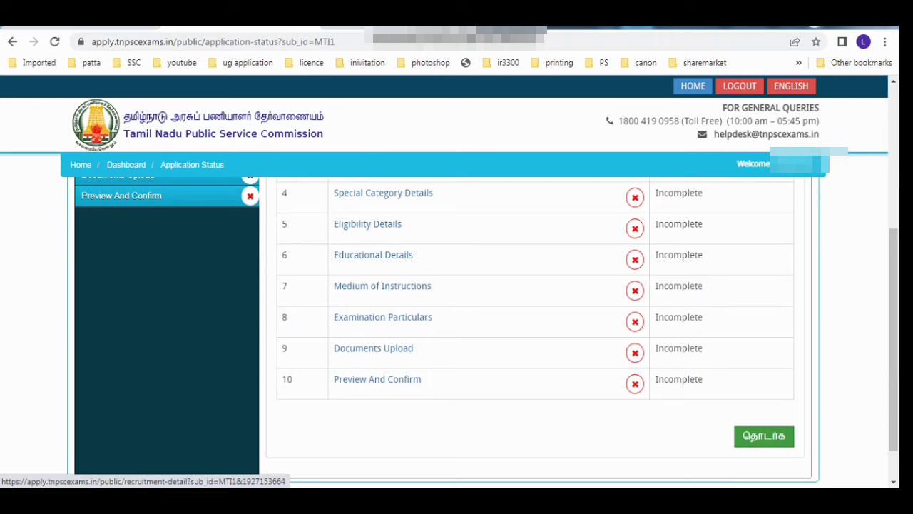
click(763, 436)
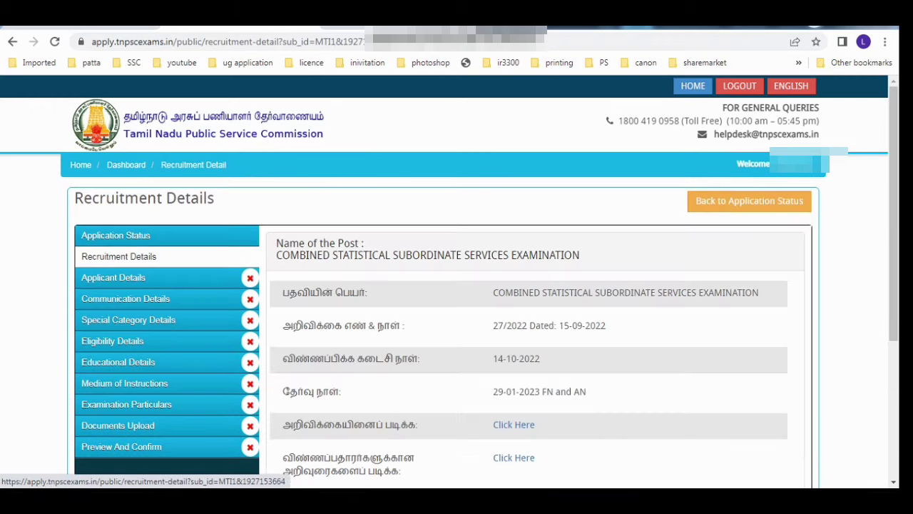
scroll(456, 321, down, 1)
drag(494, 226, 752, 227)
drag(494, 260, 605, 259)
drag(493, 293, 540, 292)
drag(493, 326, 587, 325)
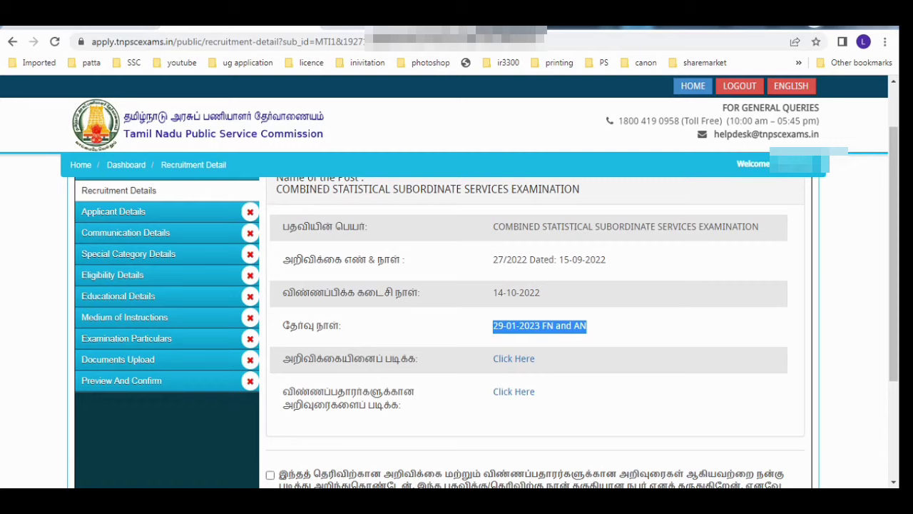
Step: Agree to the recruitment declaration and save the recruitment details
scroll(485, 321, down, 1)
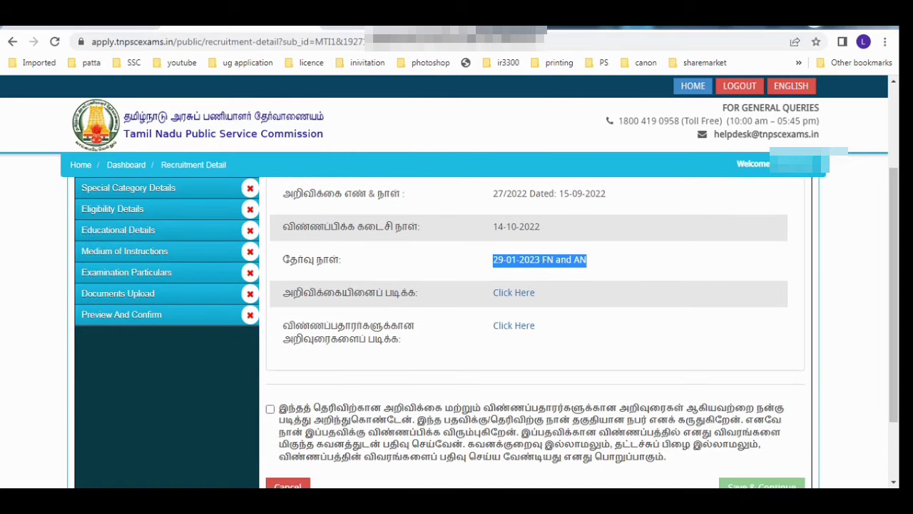
scroll(485, 329, down, 1)
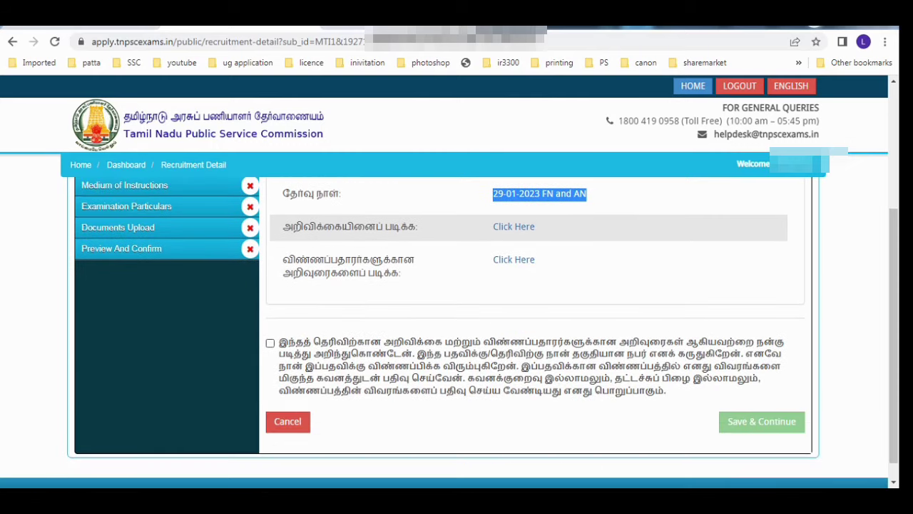
click(270, 343)
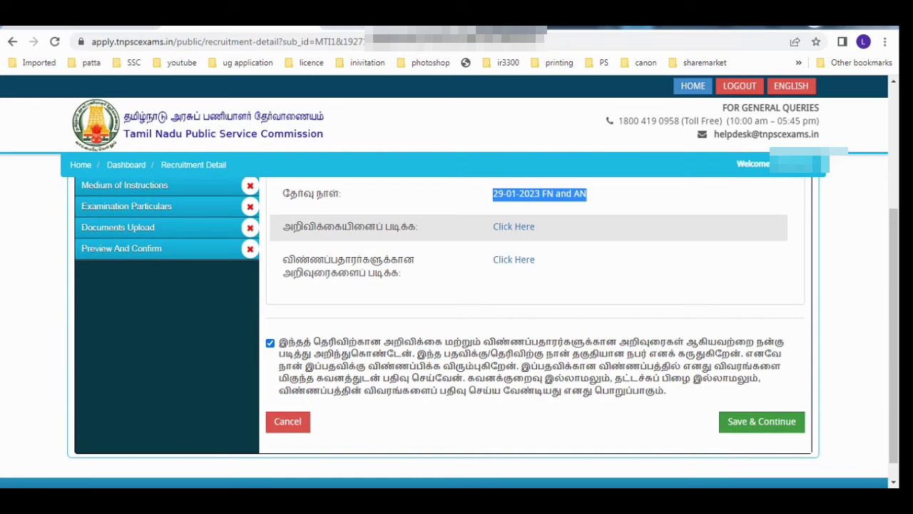
click(761, 421)
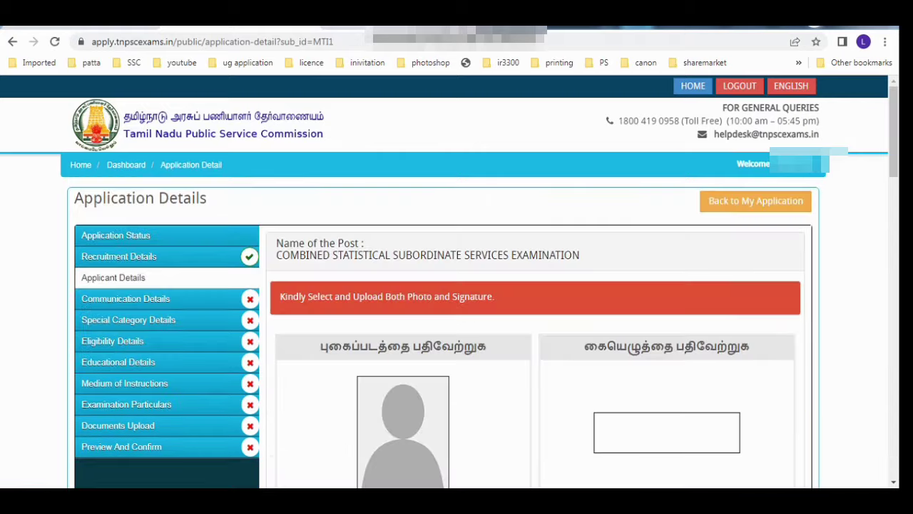
Step: Open the photo and signature upload instructions PDF from below the upload guidelines
scroll(457, 321, down, 2)
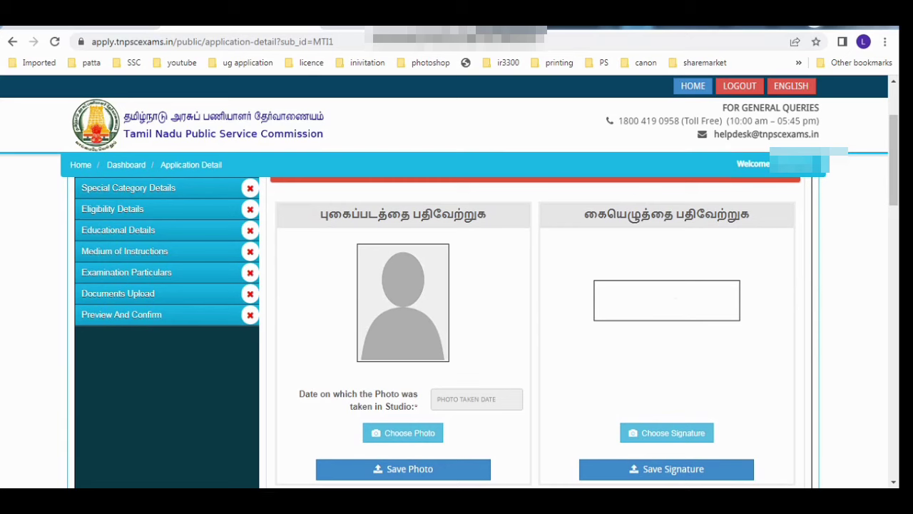
scroll(382, 464, down, 2)
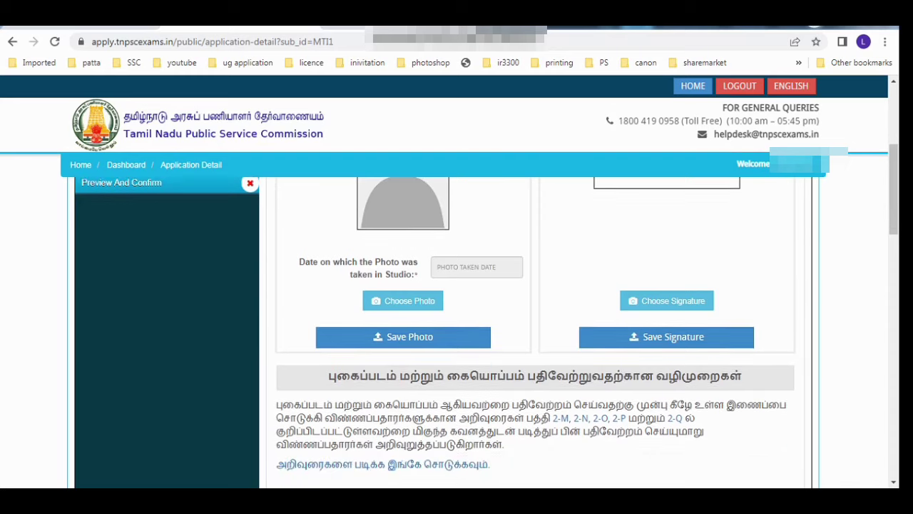
click(382, 464)
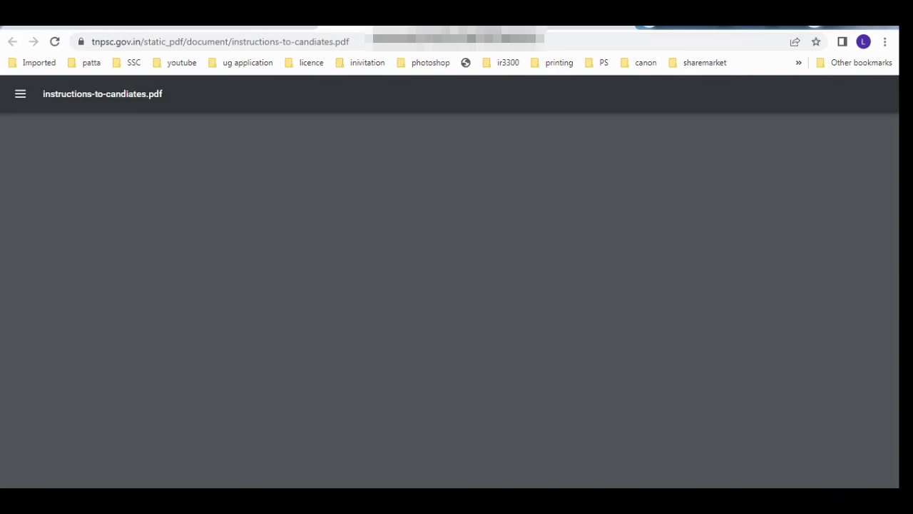
Step: Scroll through instructions-to-candiates.pdf to the photograph rules on page 14
scroll(442, 299, down, 12)
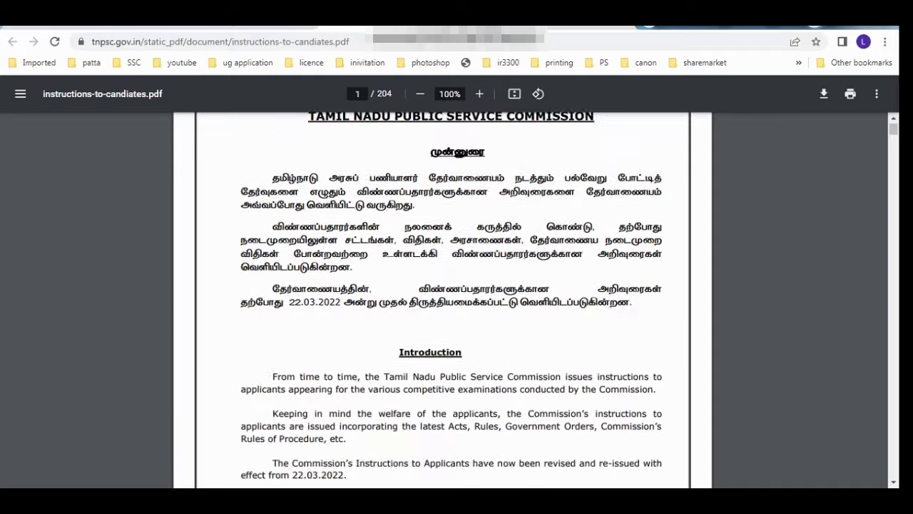
scroll(443, 300, down, 15)
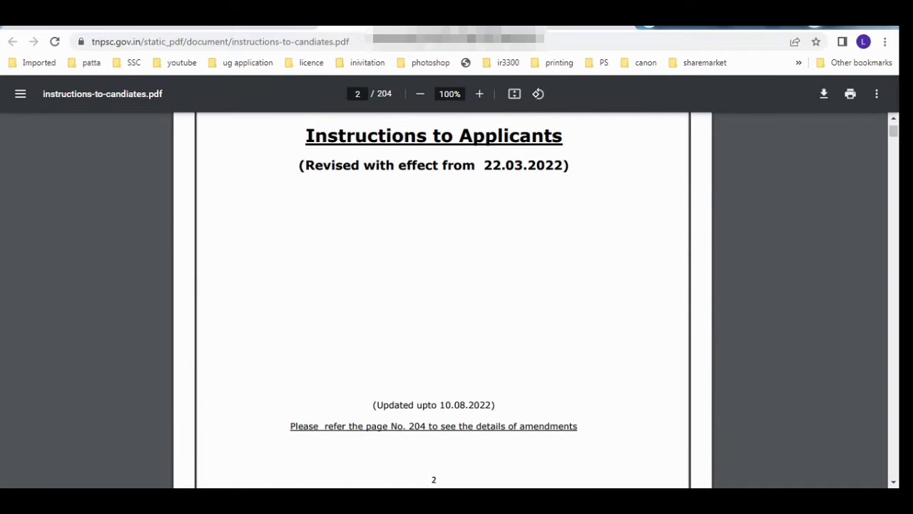
scroll(442, 300, down, 15)
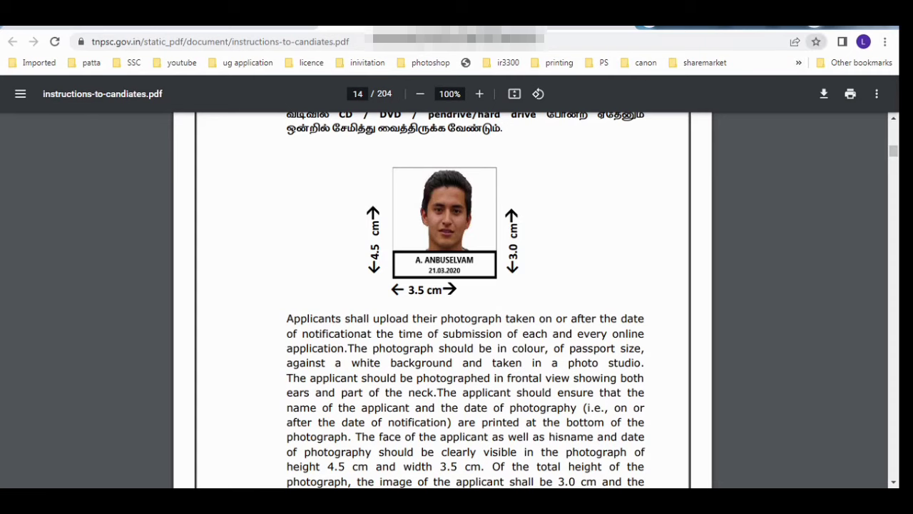
scroll(442, 299, down, 5)
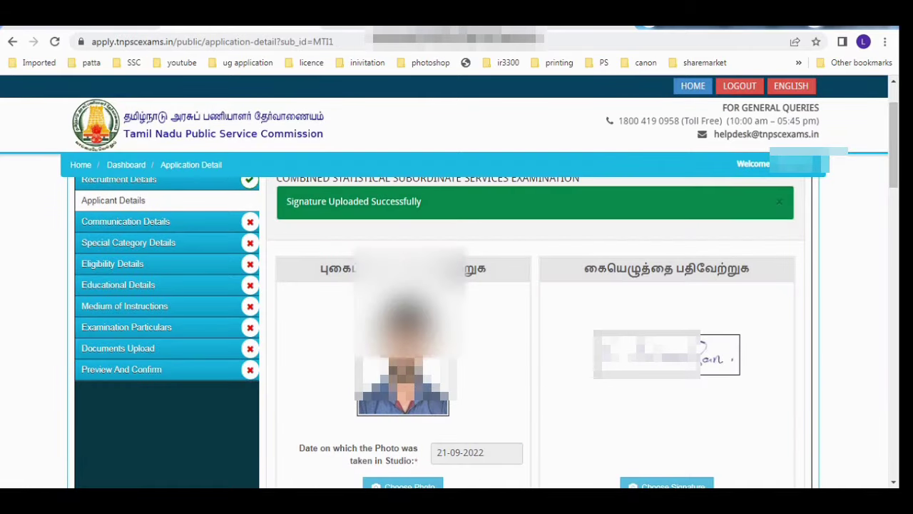
scroll(456, 322, down, 2)
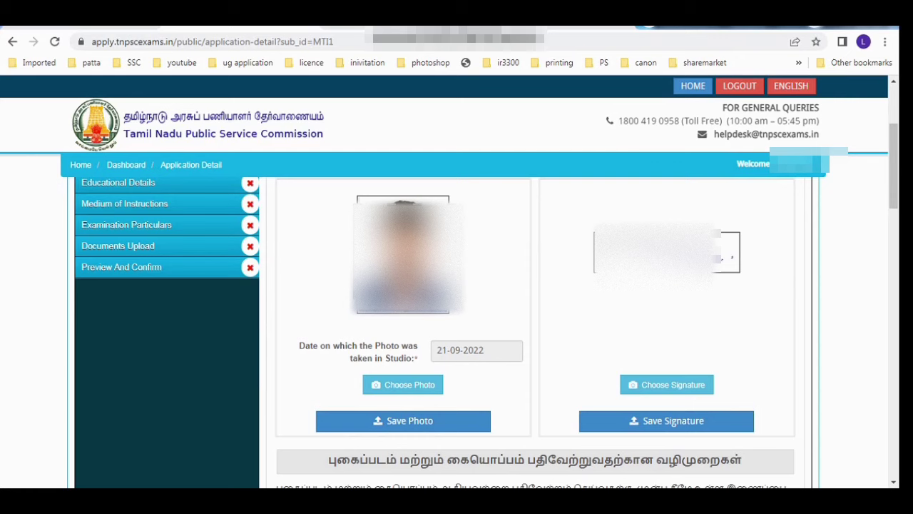
drag(486, 350, 448, 350)
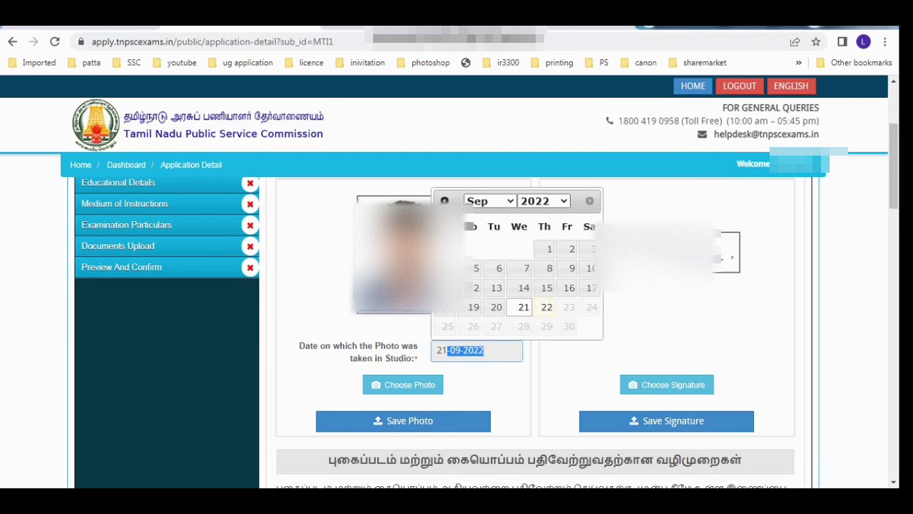
scroll(535, 321, down, 5)
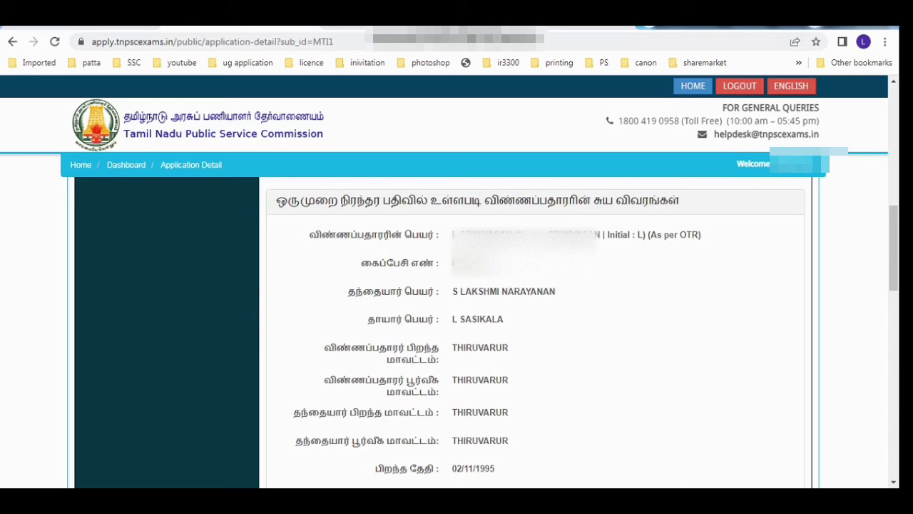
drag(483, 200, 659, 200)
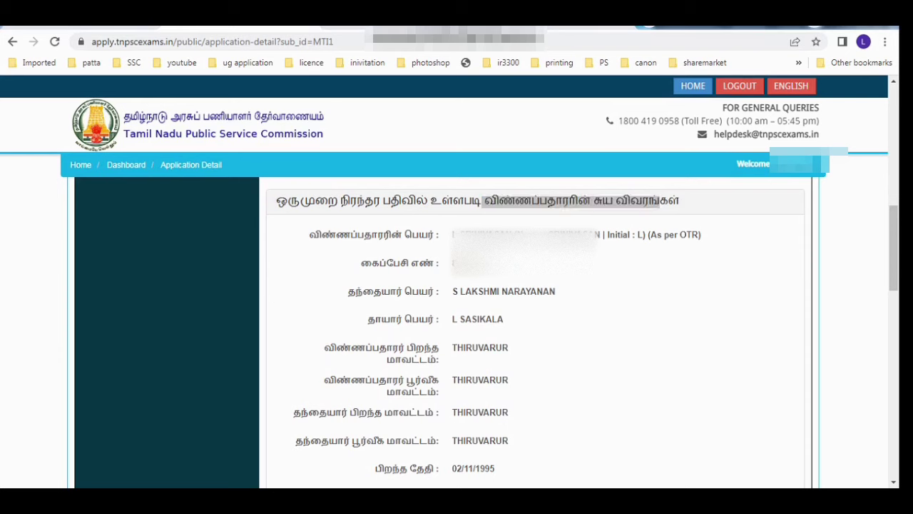
scroll(535, 328, down, 5)
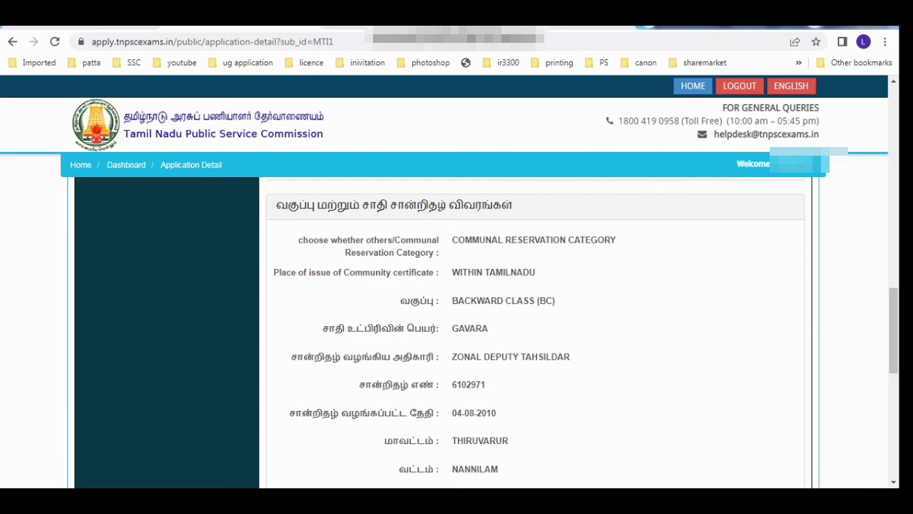
scroll(535, 328, down, 5)
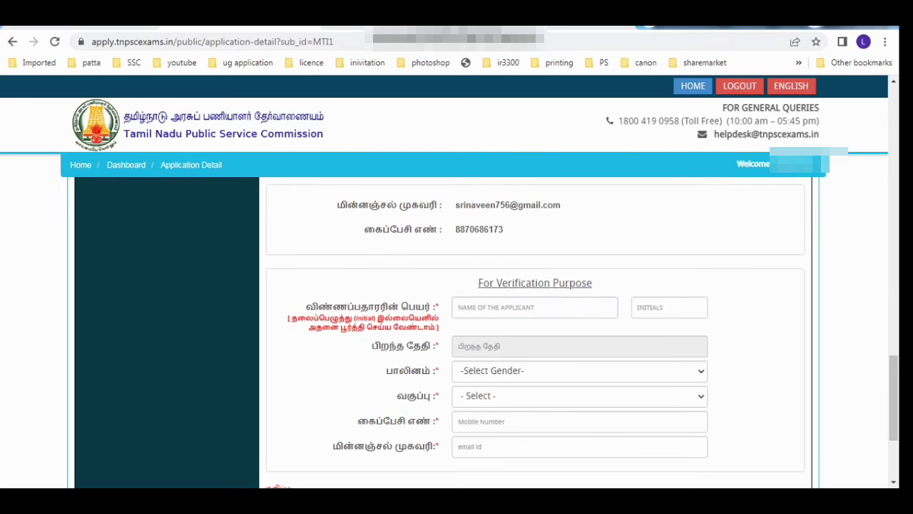
scroll(535, 328, down, 1)
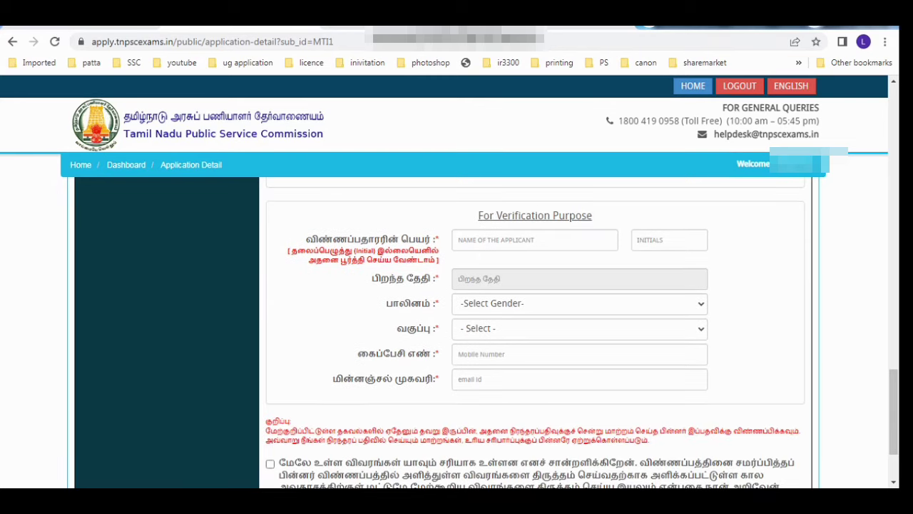
click(535, 239)
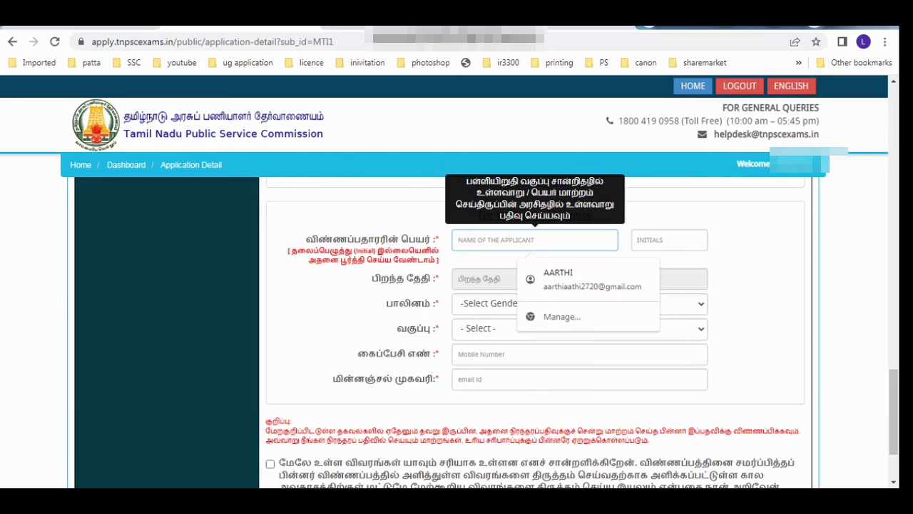
click(757, 285)
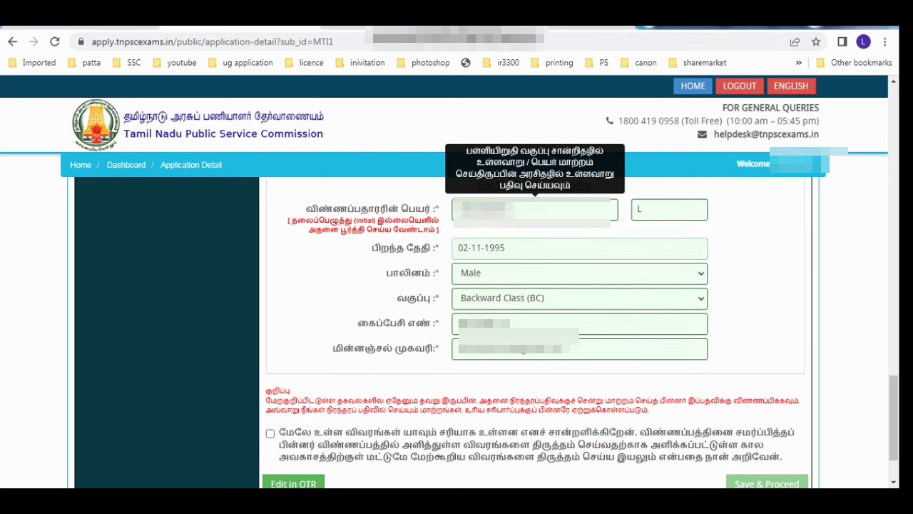
click(535, 248)
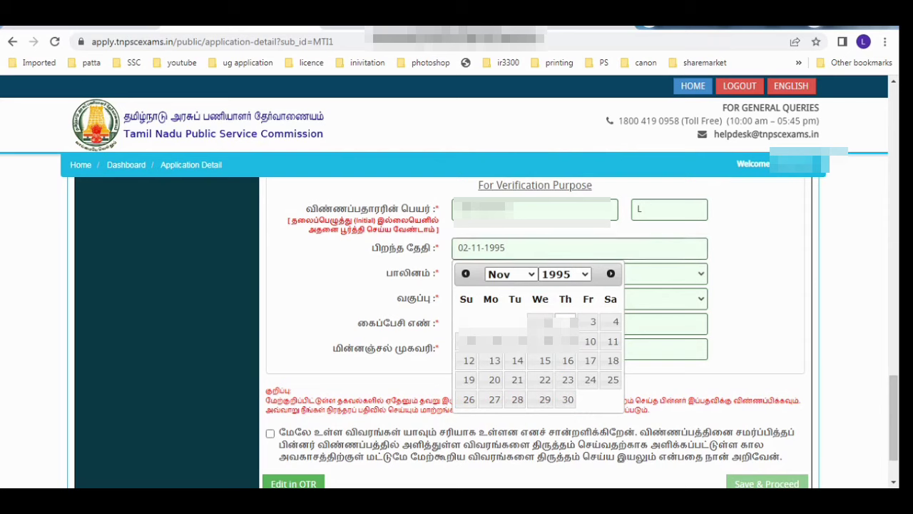
key(Tab)
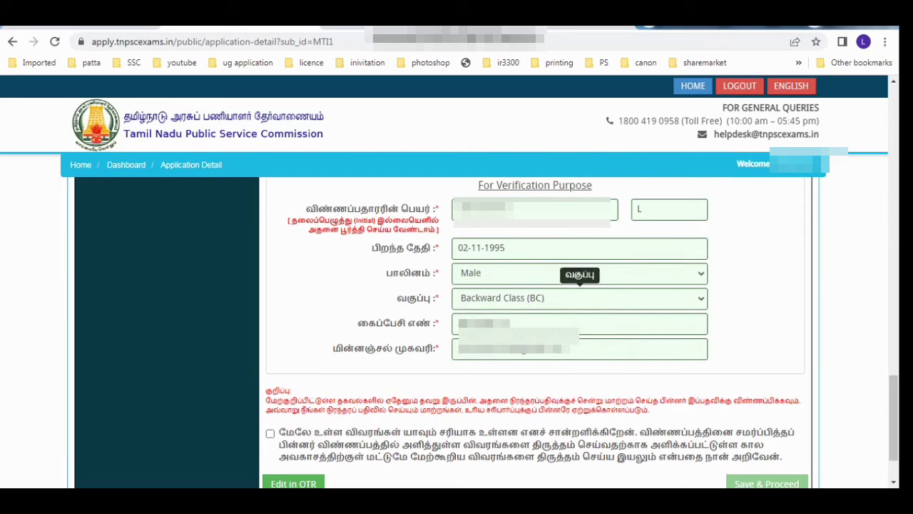
click(270, 433)
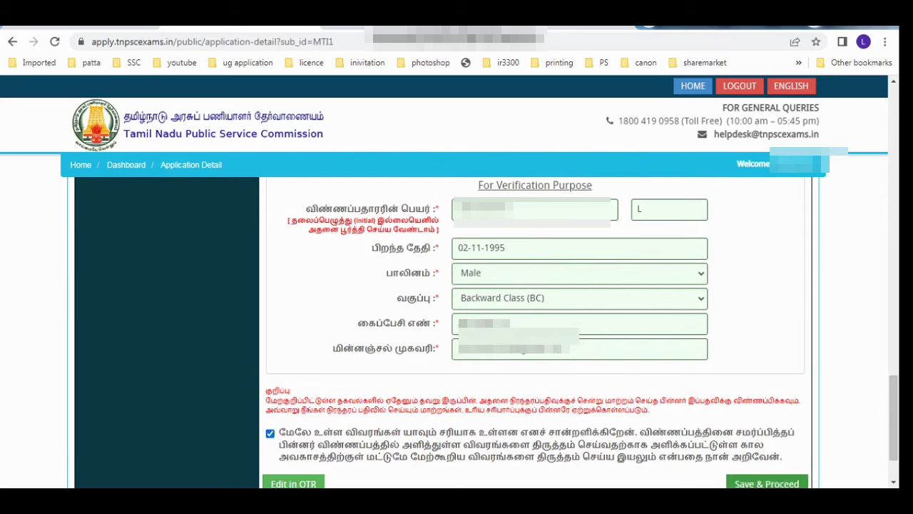
click(767, 483)
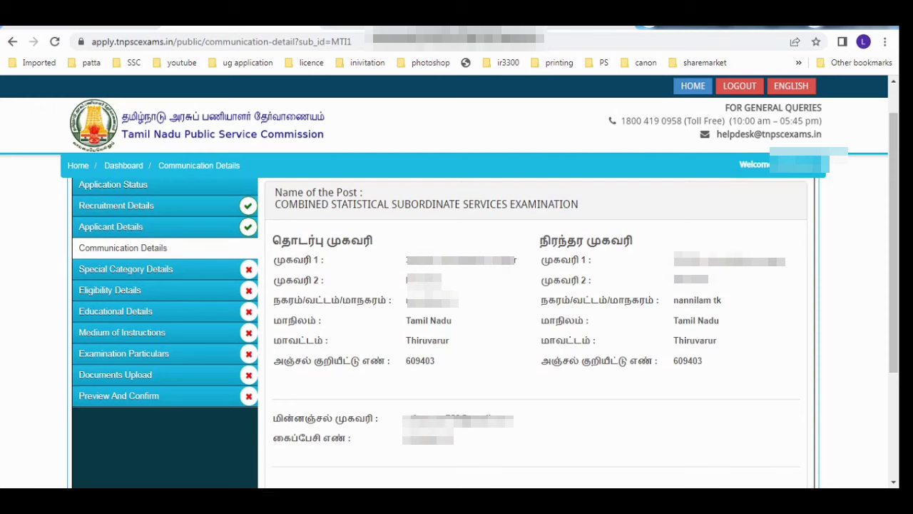
Step: Tick the communication details declaration and save the addresses
scroll(457, 321, down, 2)
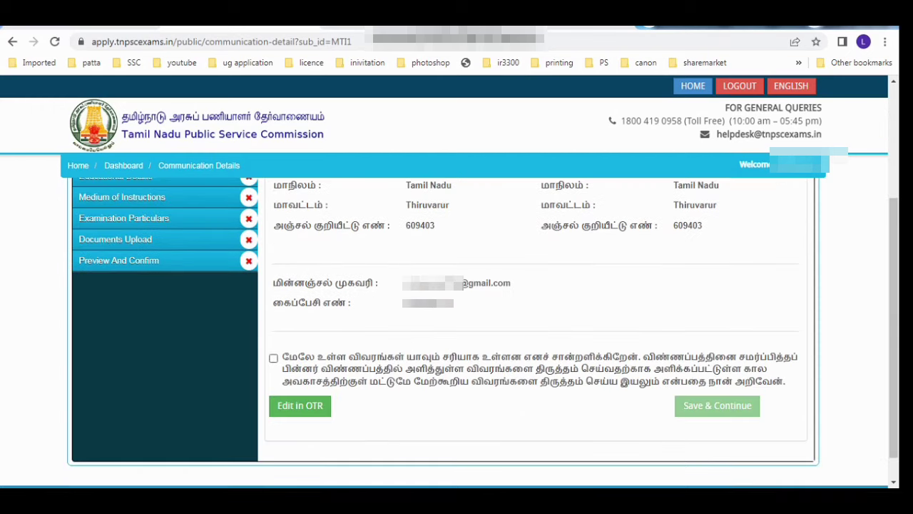
click(273, 357)
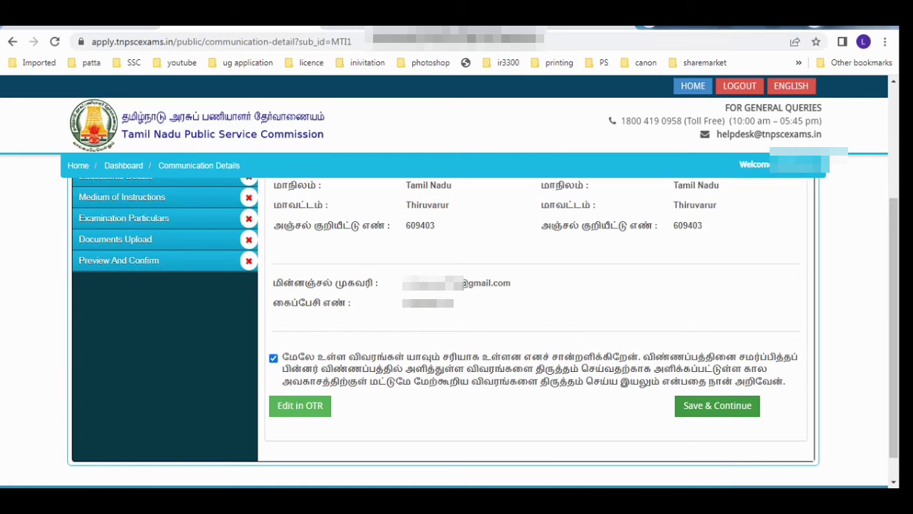
click(717, 406)
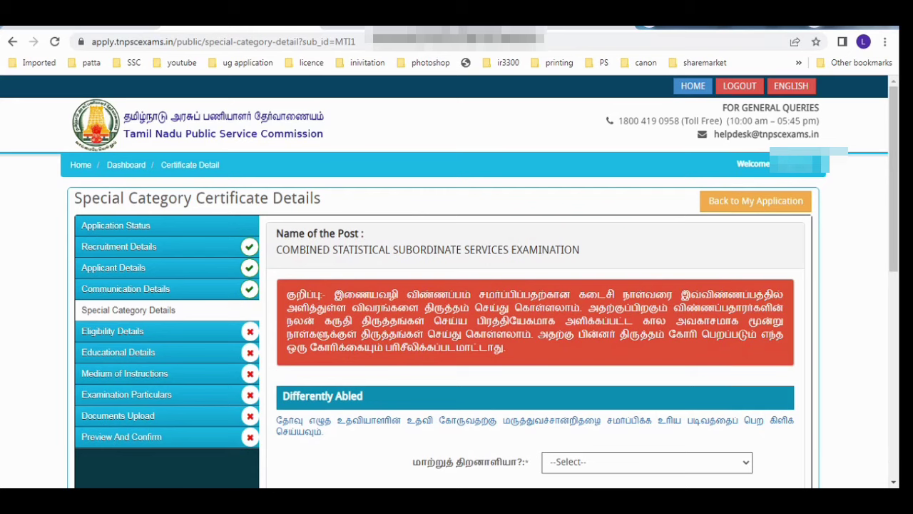
Step: Answer No to the differently-abled question, correcting an initial Yes
scroll(535, 321, down, 1)
click(647, 396)
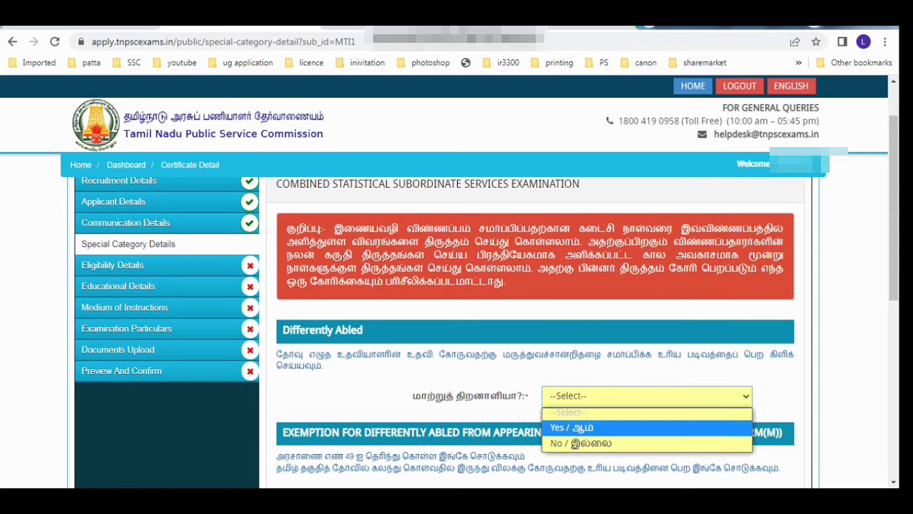
click(572, 428)
key(Return)
scroll(535, 321, down, 1)
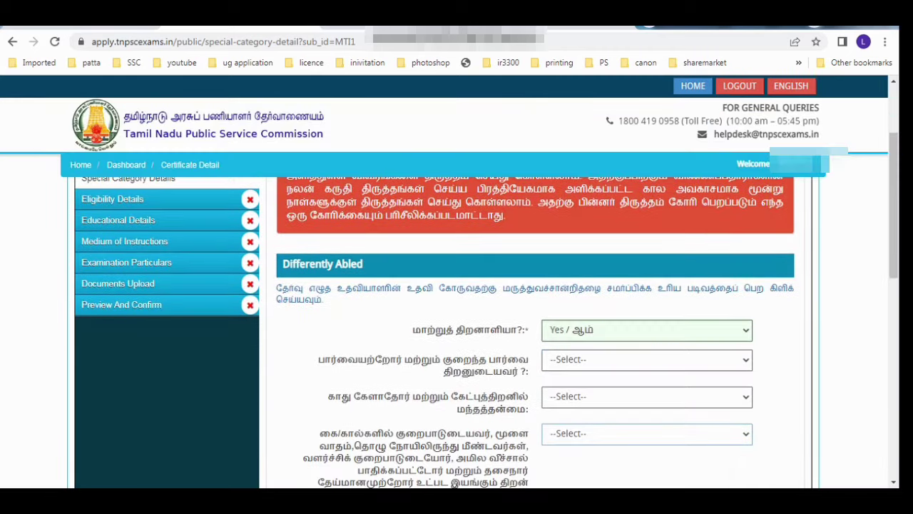
scroll(486, 310, down, 2)
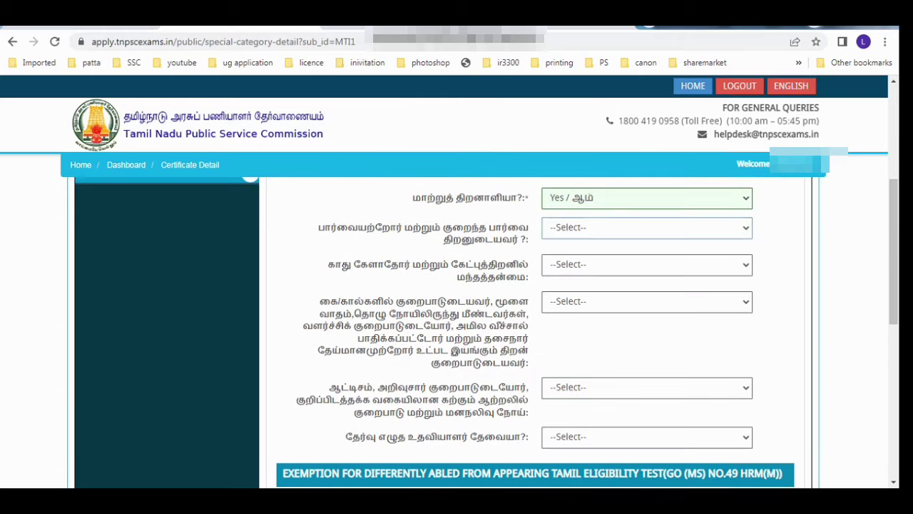
click(575, 200)
click(575, 245)
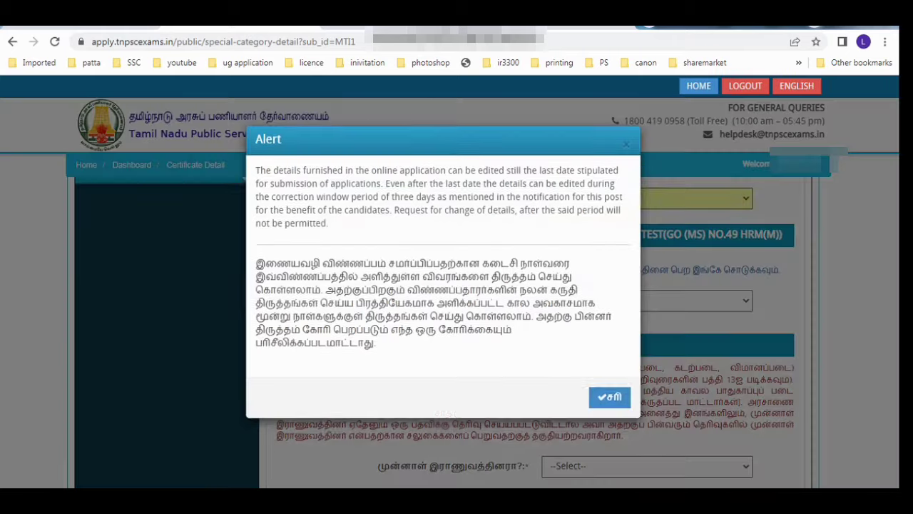
key(Return)
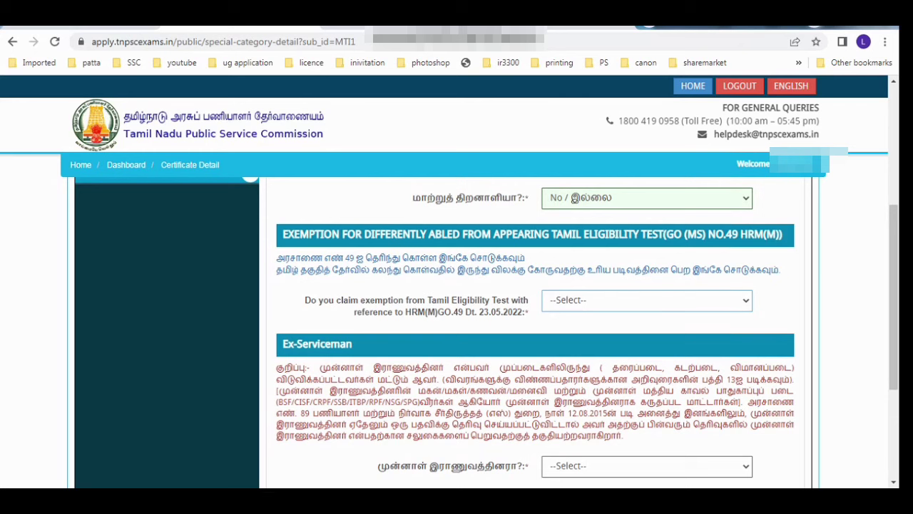
Step: Claim and then withdraw the Tamil Eligibility Test exemption
click(647, 300)
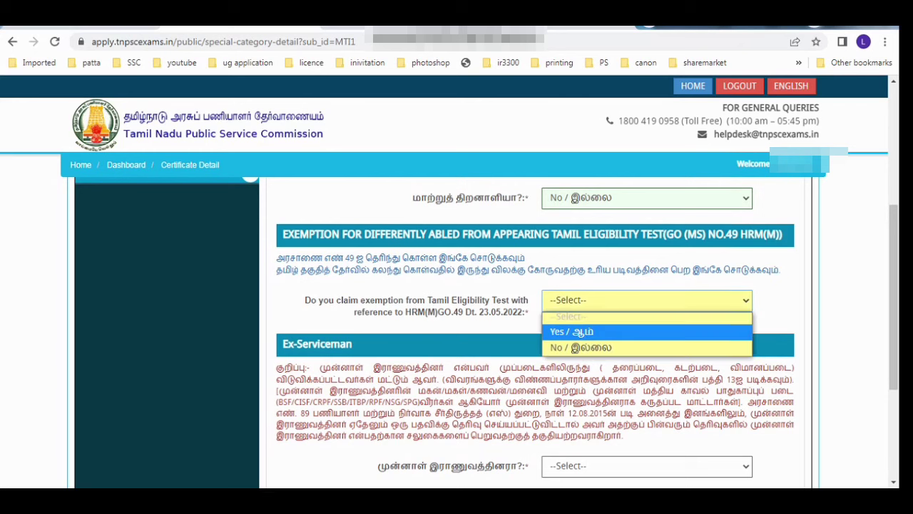
click(613, 332)
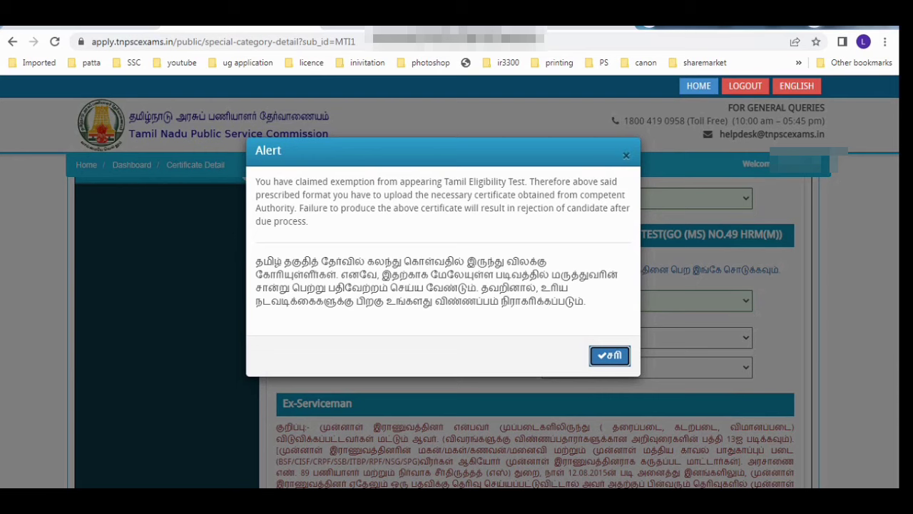
key(Return)
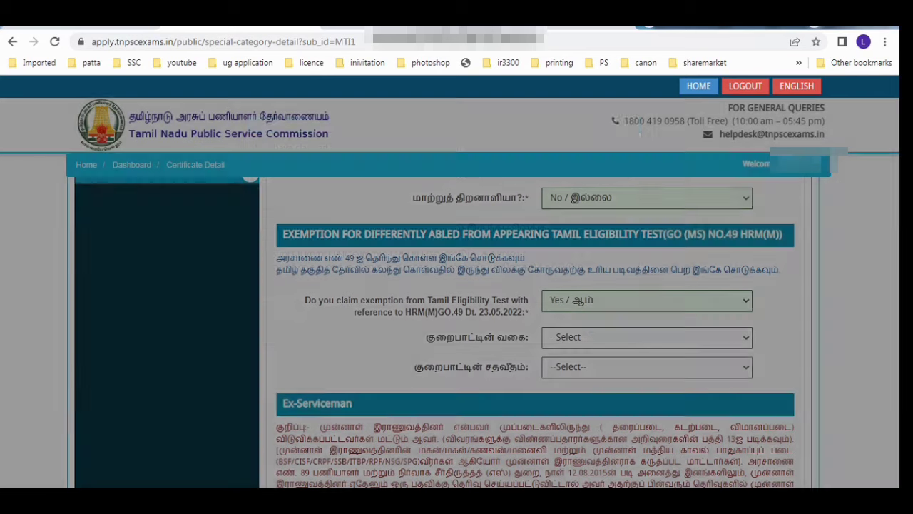
key(Tab)
key(Tab)
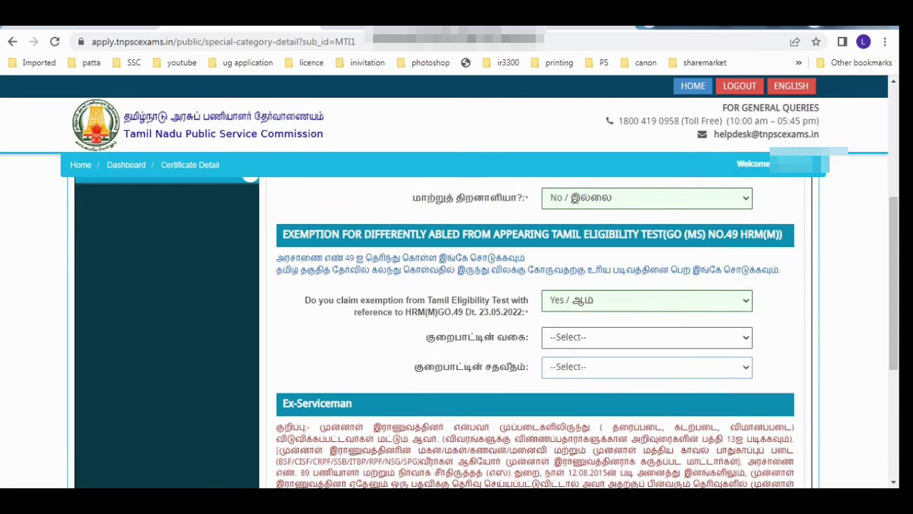
click(647, 301)
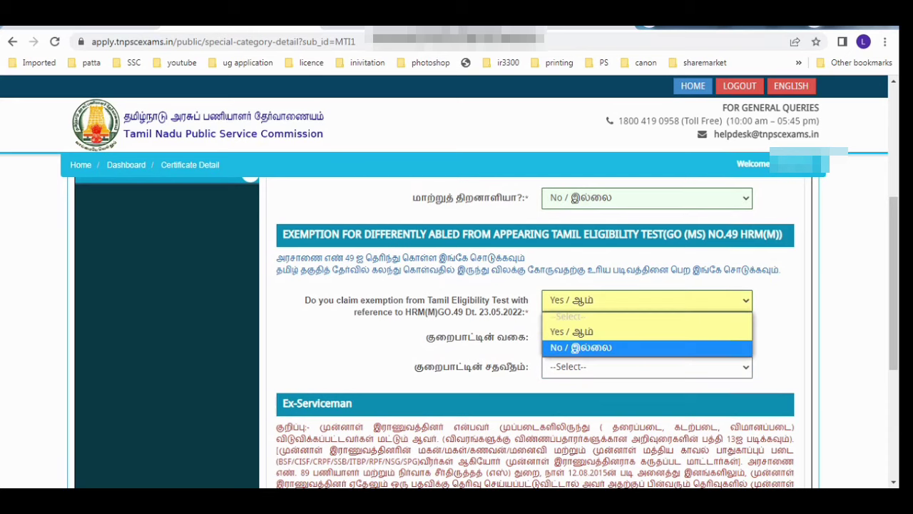
click(647, 348)
Step: Set Ex-Serviceman to No, tick the declaration and save the special category details
scroll(535, 329, down, 2)
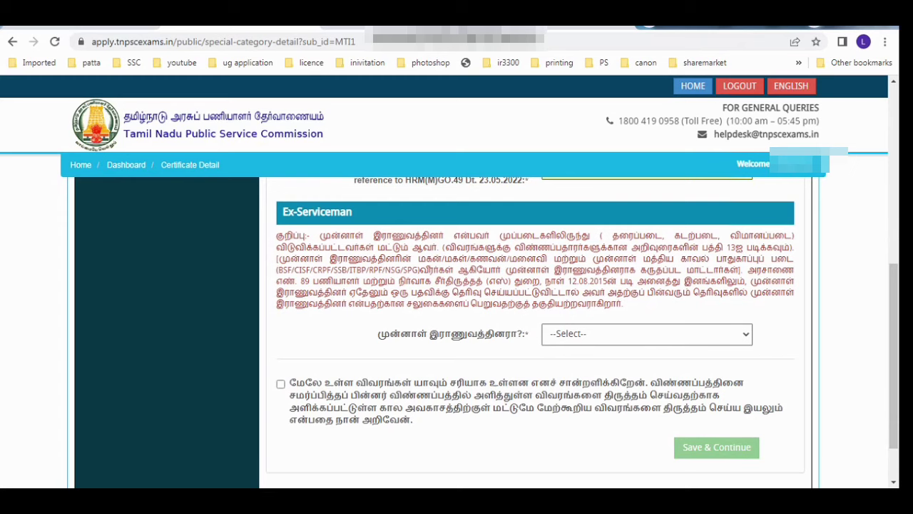
click(648, 334)
click(647, 366)
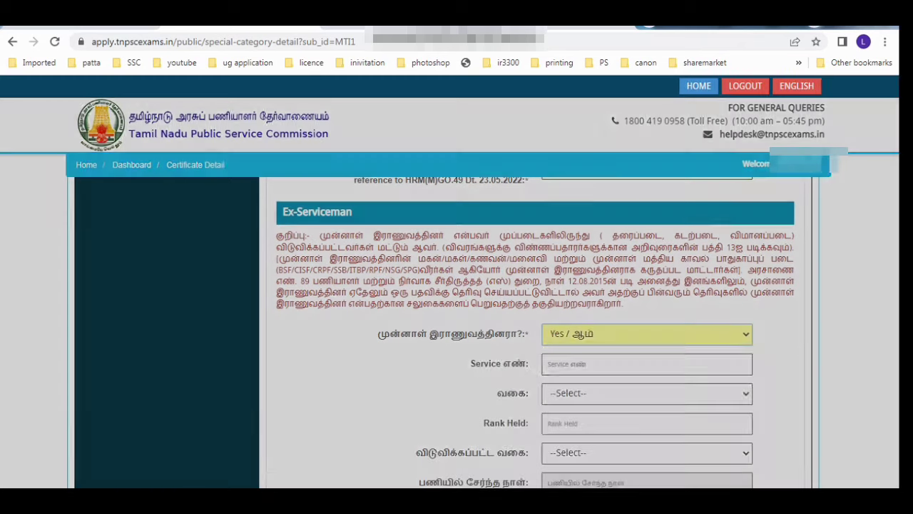
click(609, 315)
click(648, 334)
click(612, 378)
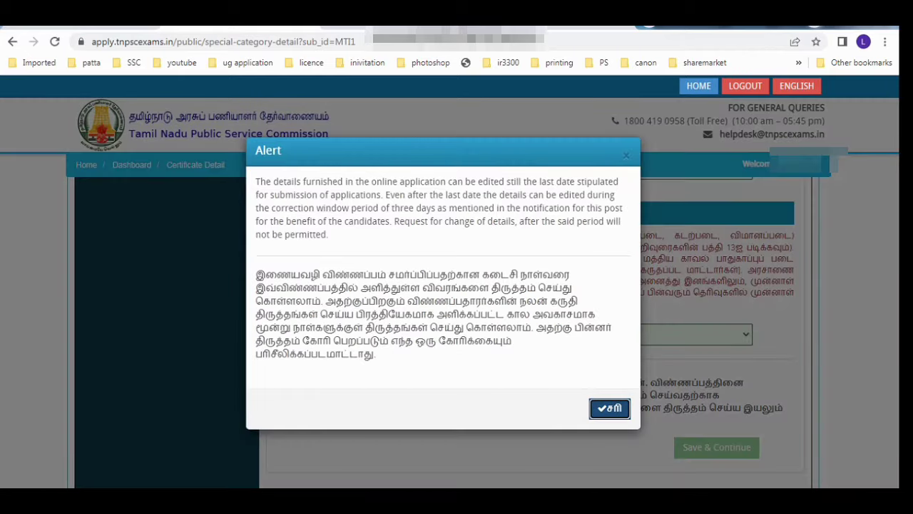
click(610, 408)
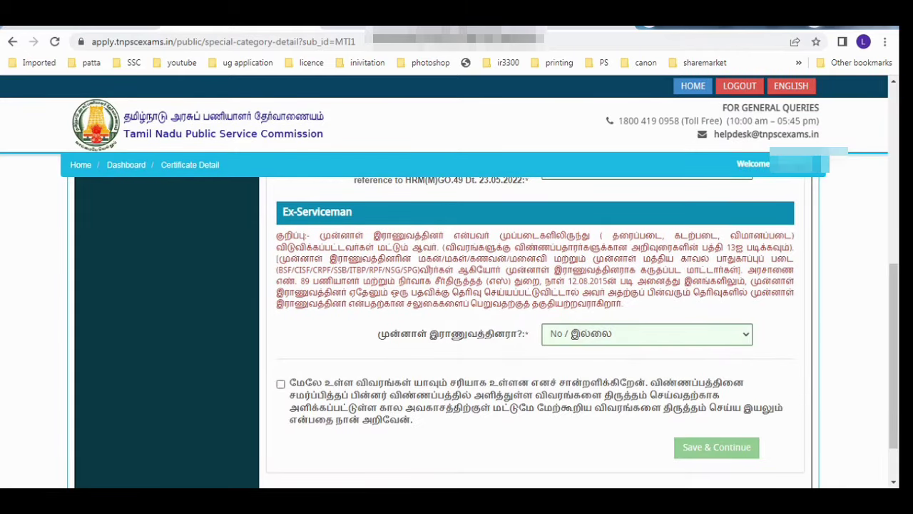
click(280, 384)
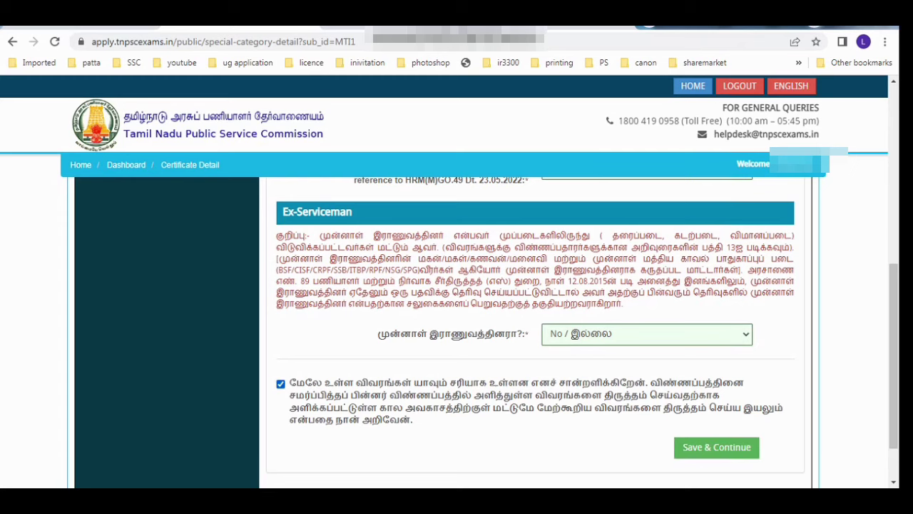
click(717, 447)
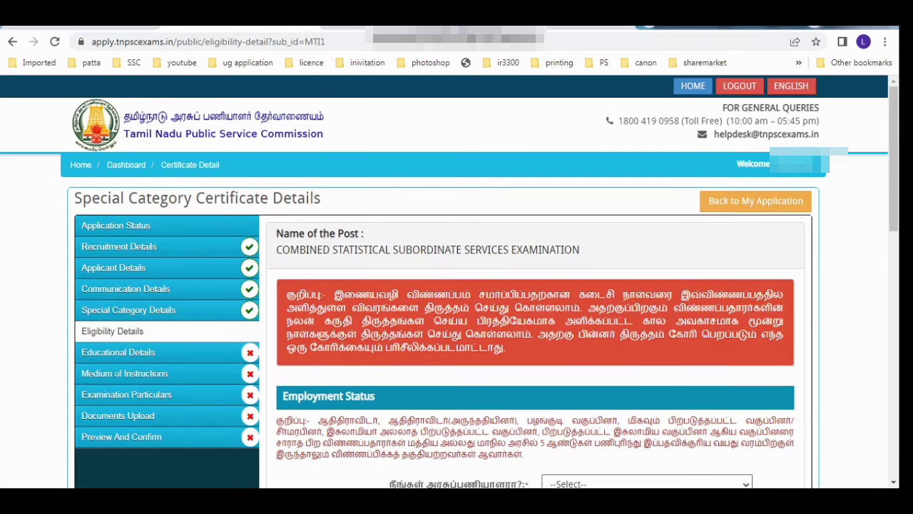
Step: Answer No to government employee and set work status to UNEMPLOYED
scroll(483, 287, down, 2)
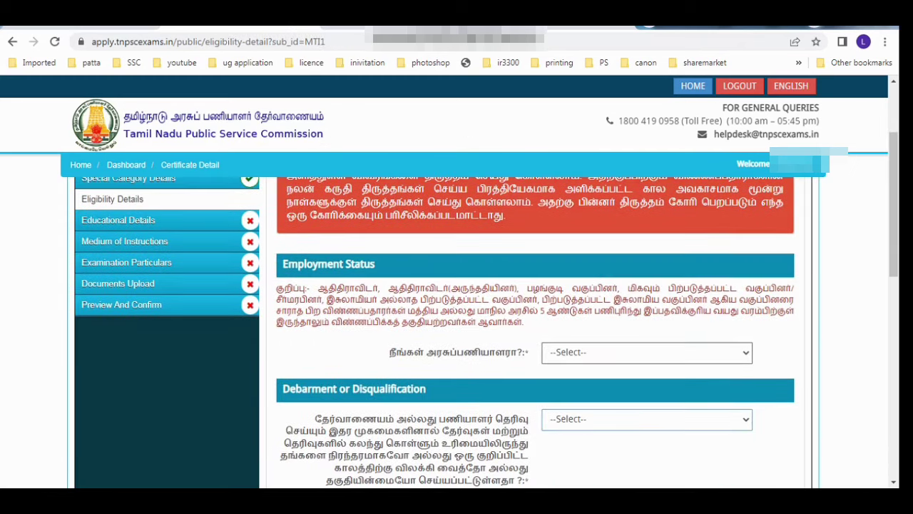
scroll(646, 420, down, 1)
click(647, 286)
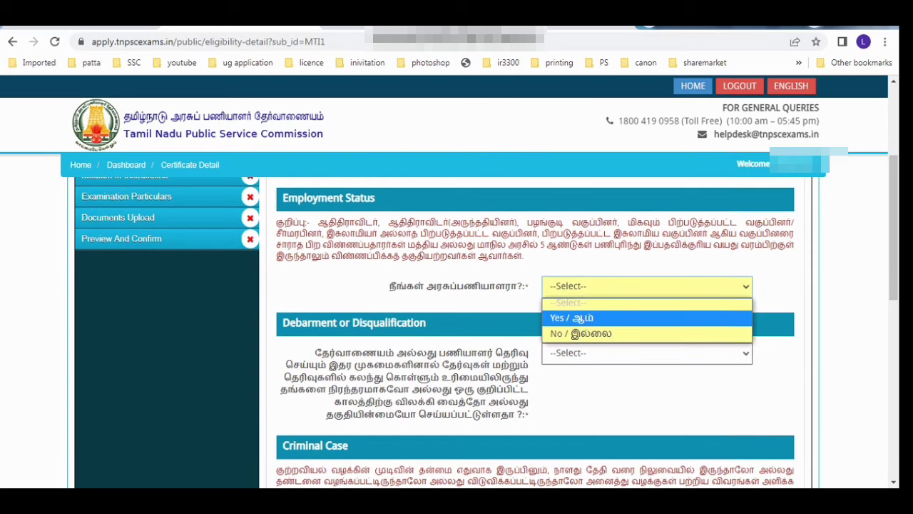
click(575, 333)
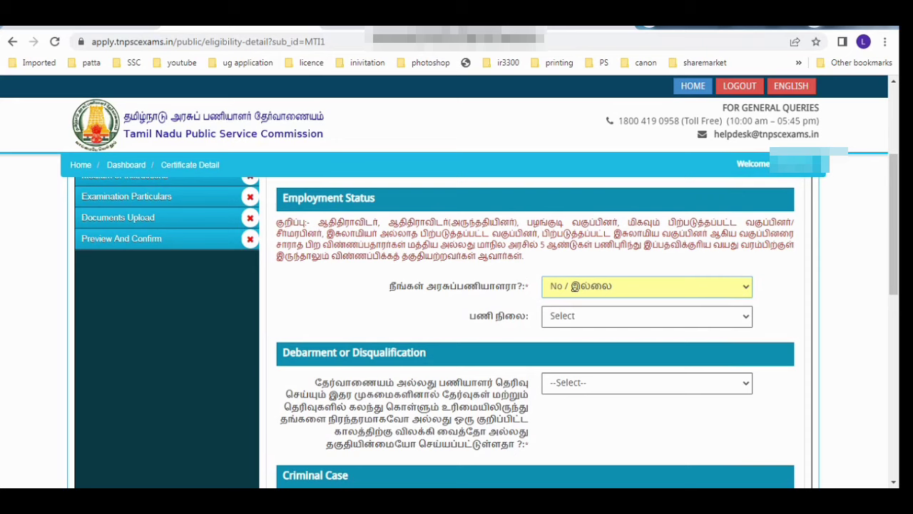
click(646, 316)
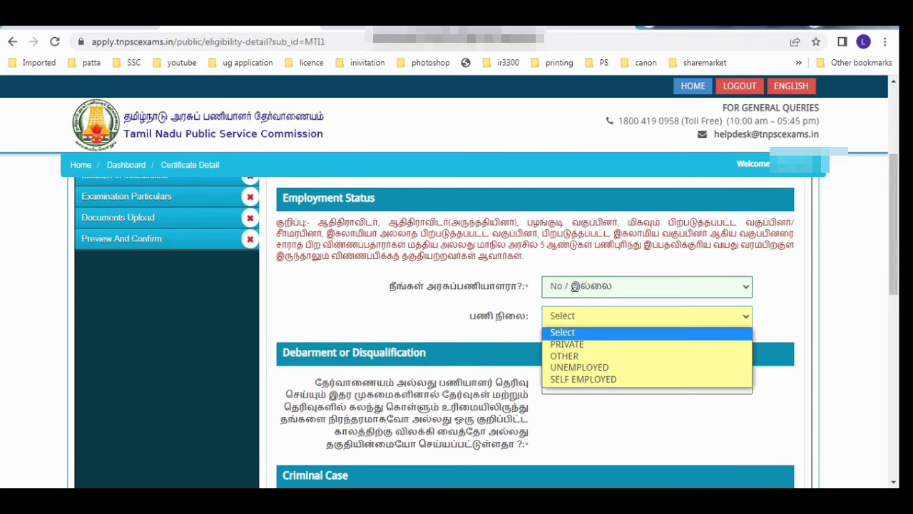
key(Down)
key(Down)
key(Down)
key(Return)
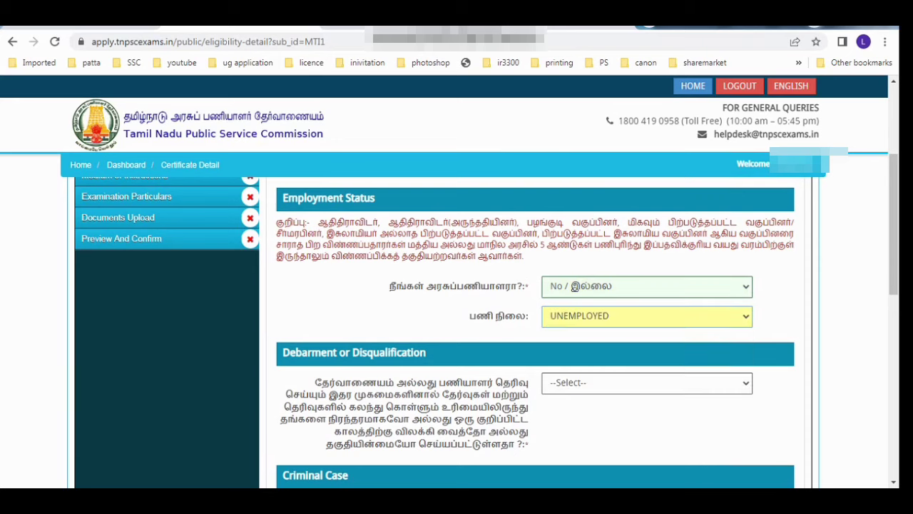
Step: Answer No to both the debarment and criminal case questions
scroll(575, 286, down, 1)
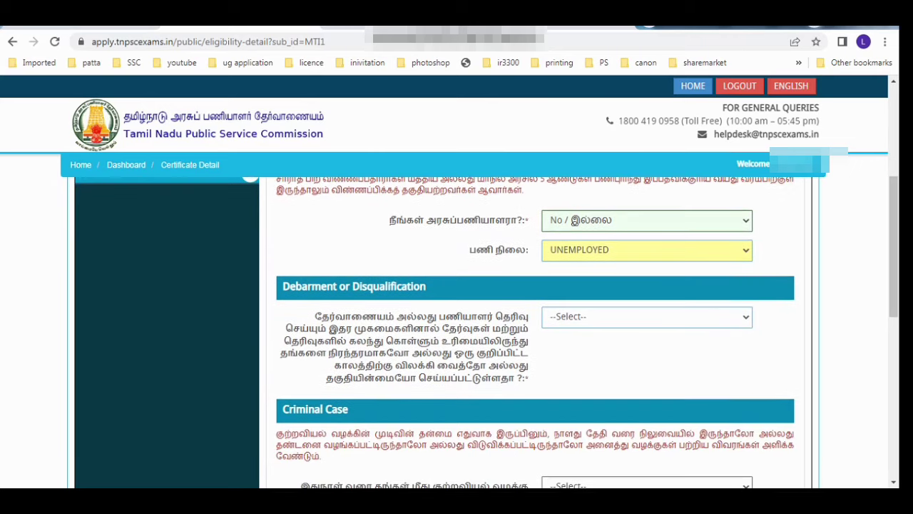
click(643, 316)
key(Down)
key(Down)
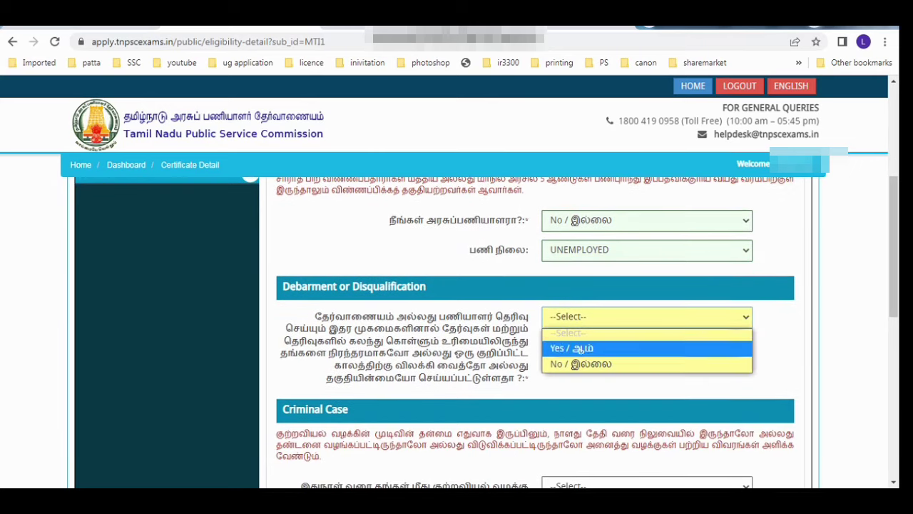
key(Return)
scroll(535, 321, down, 2)
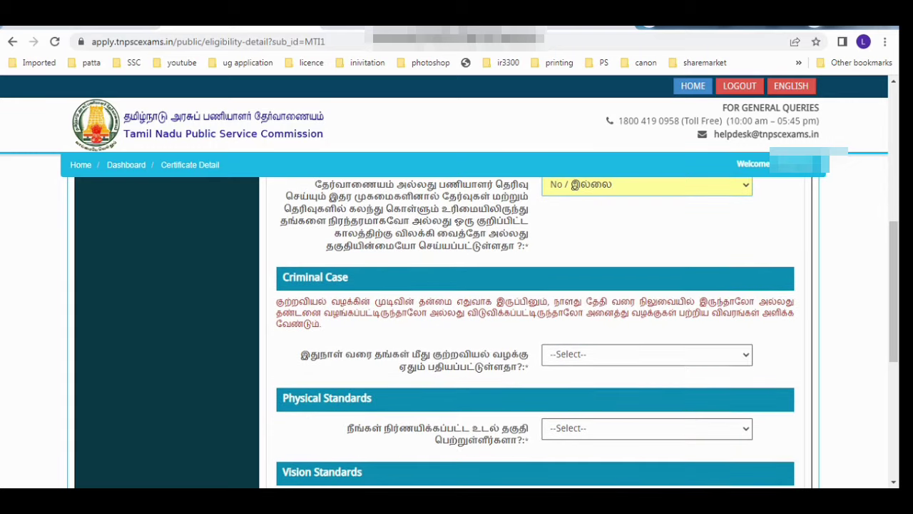
click(646, 355)
key(Down)
key(Down)
key(Return)
Step: Answer Yes to meeting the physical and vision standards
scroll(646, 354, down, 1)
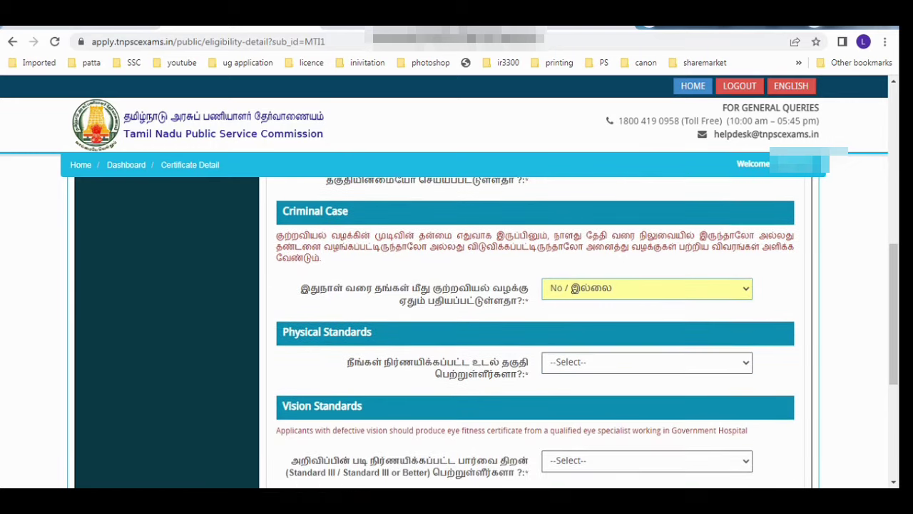
scroll(647, 410, down, 1)
click(647, 297)
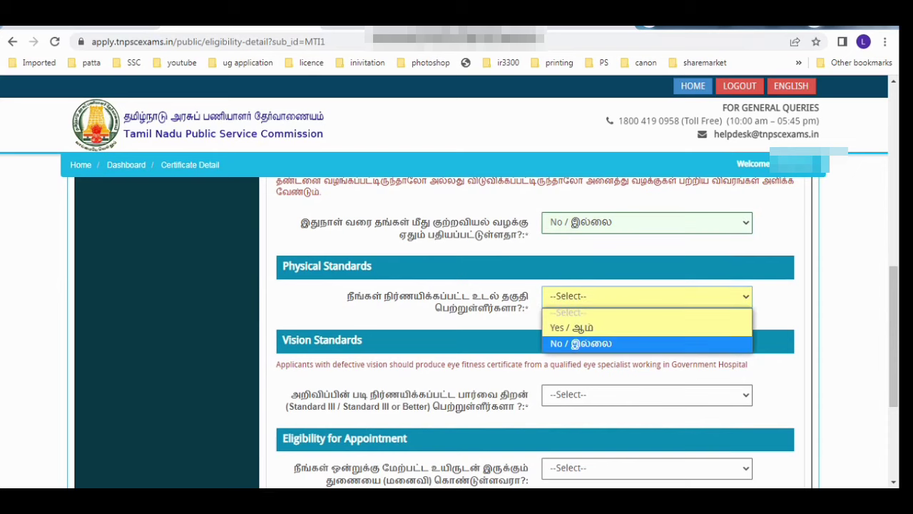
key(Up)
key(Return)
click(647, 394)
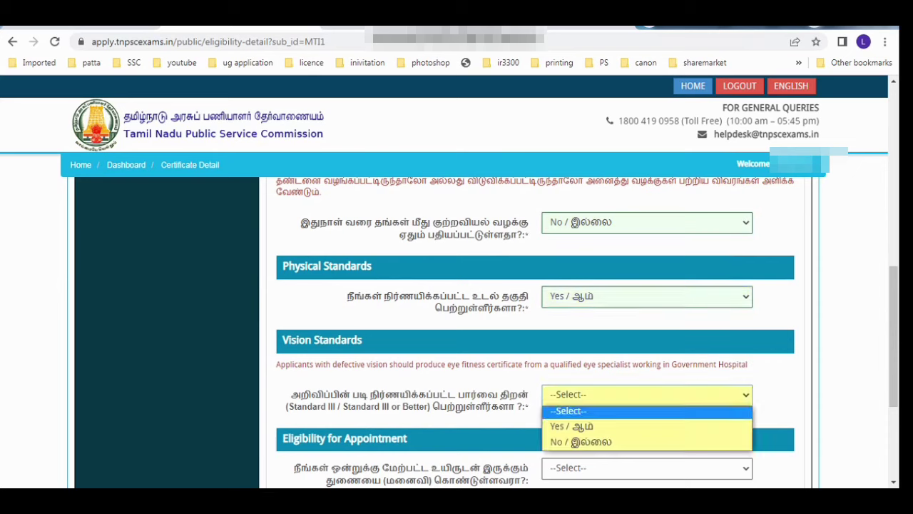
key(Return)
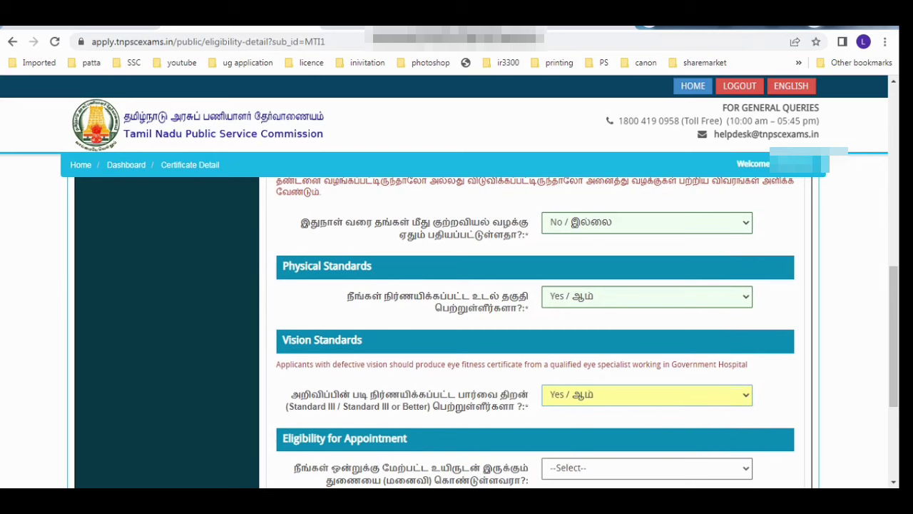
Step: Answer No to more than one living spouse, tick the declaration and save
scroll(457, 328, down, 1)
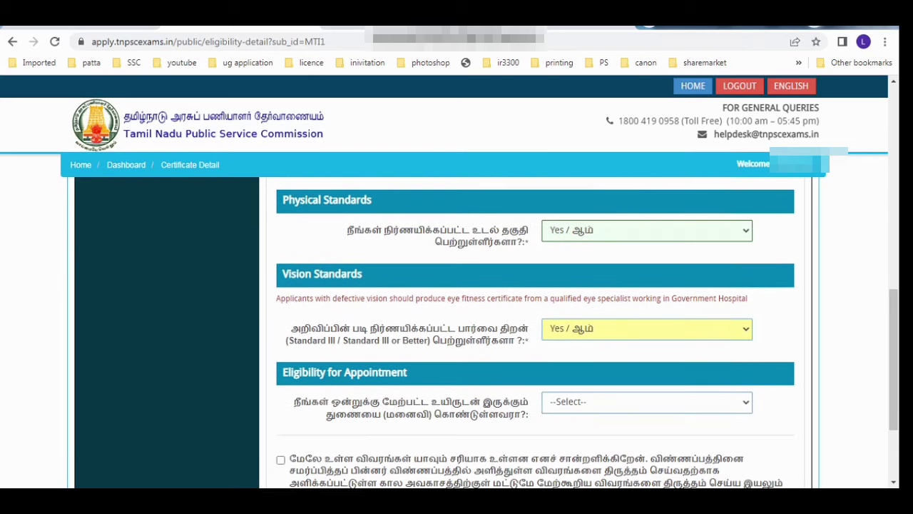
click(647, 402)
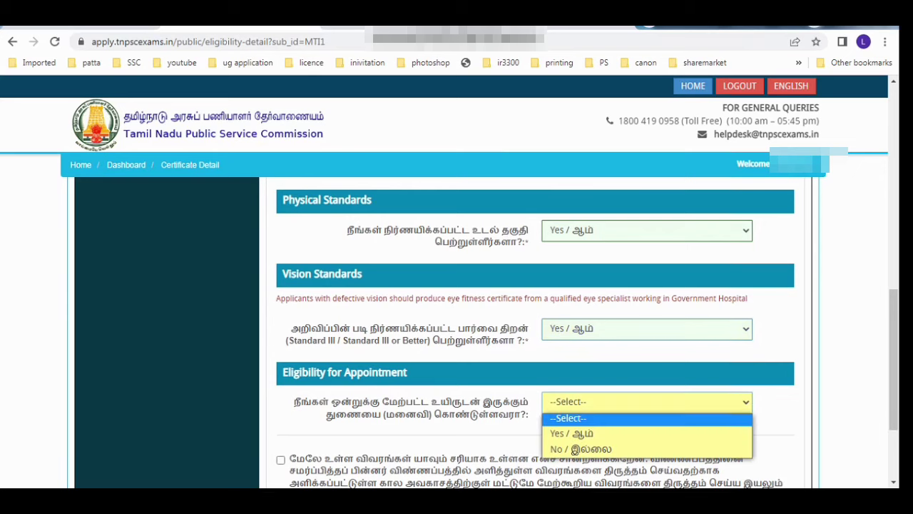
click(614, 449)
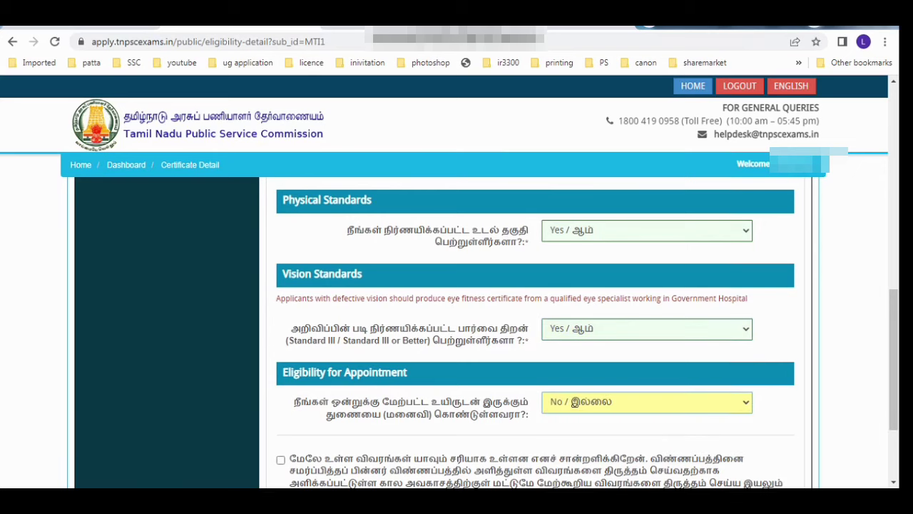
scroll(457, 329, down, 1)
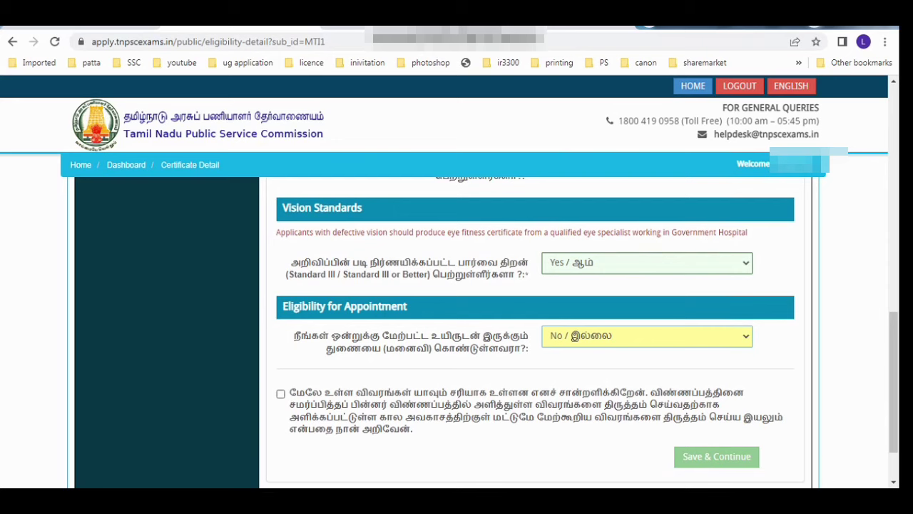
click(281, 394)
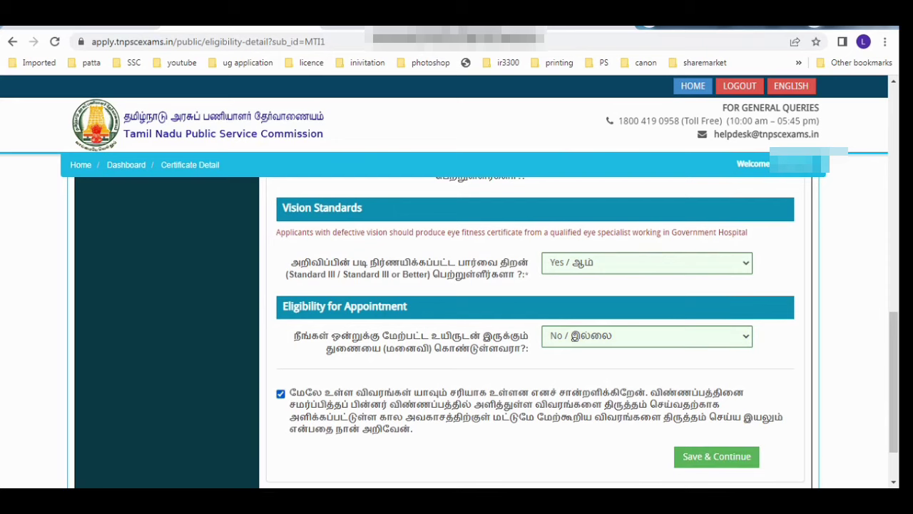
click(717, 456)
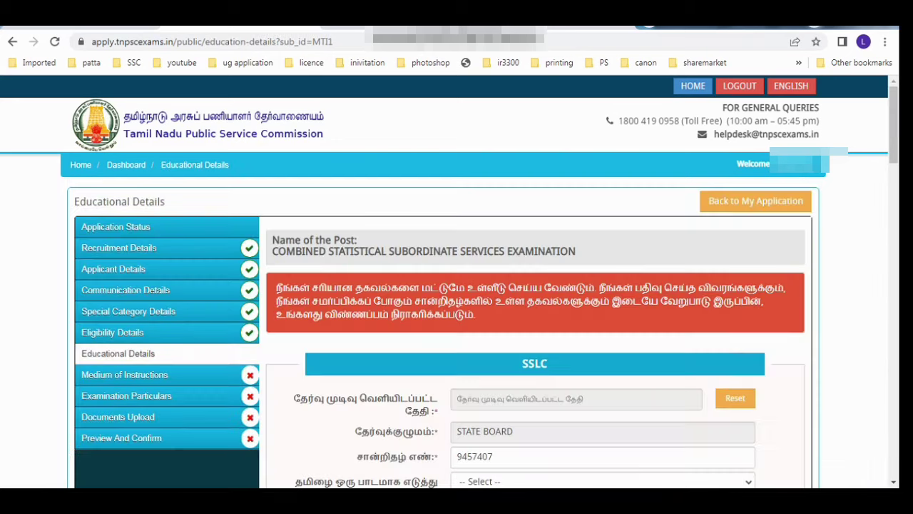
Step: Keep the SSLC result date 25-05-2011, the certificate number, and Tamil-as-subject Yes
scroll(456, 321, down, 1)
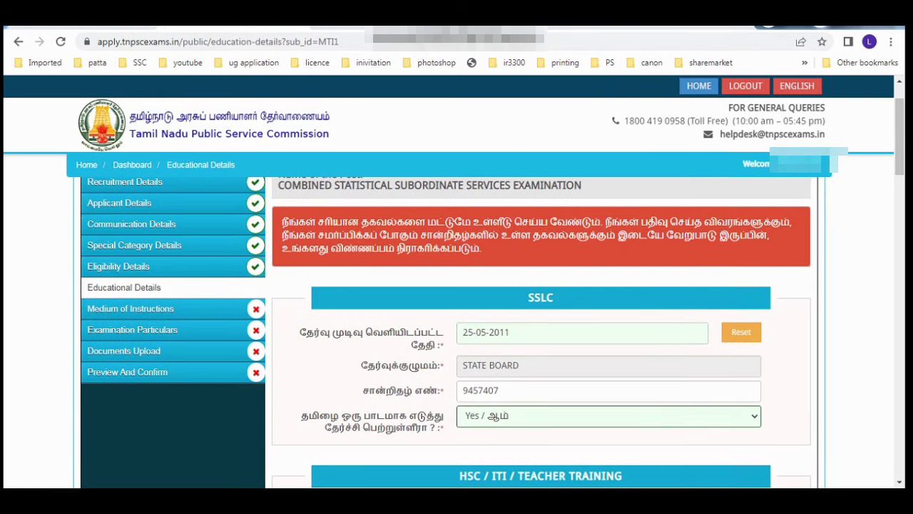
click(556, 333)
click(550, 290)
click(556, 391)
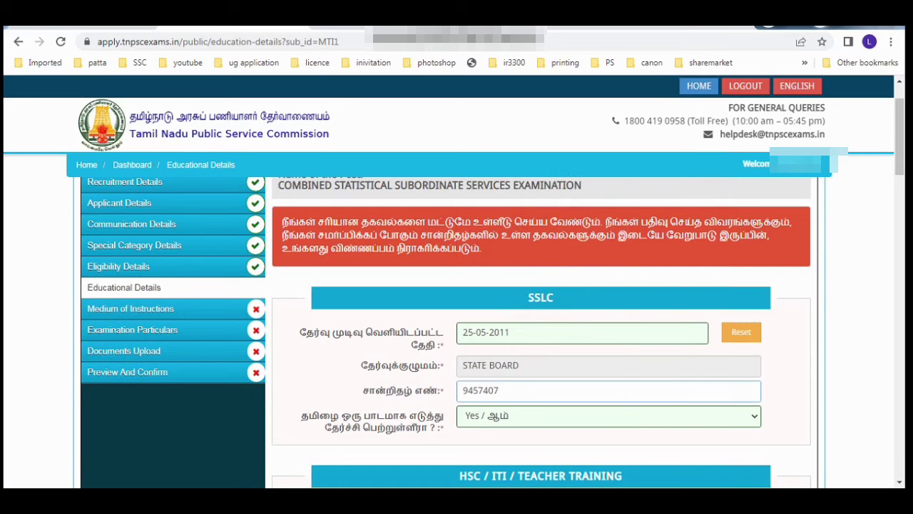
click(609, 416)
click(609, 446)
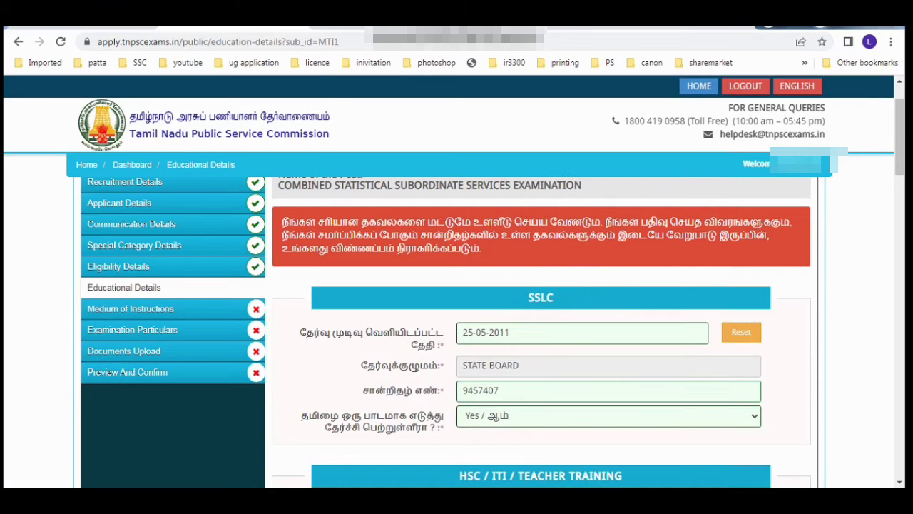
scroll(540, 328, down, 4)
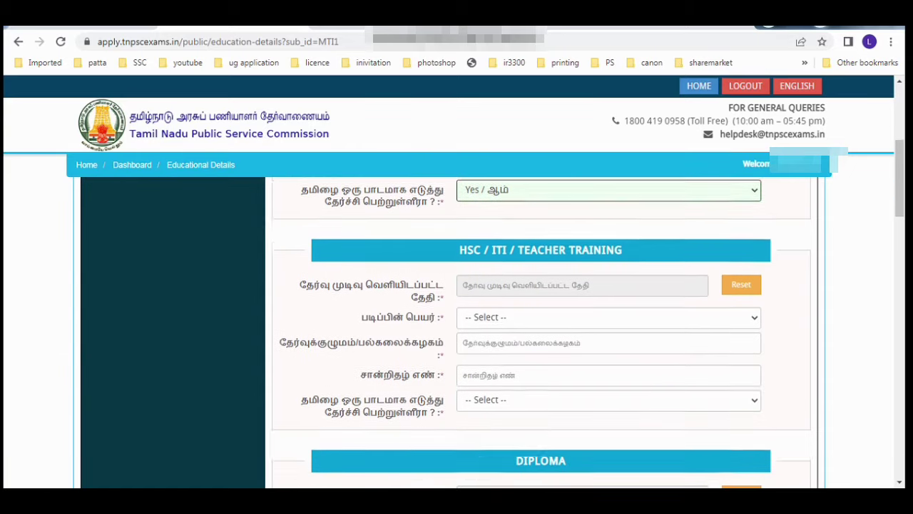
Step: Set the HSC result date to 08-06-2013
click(582, 248)
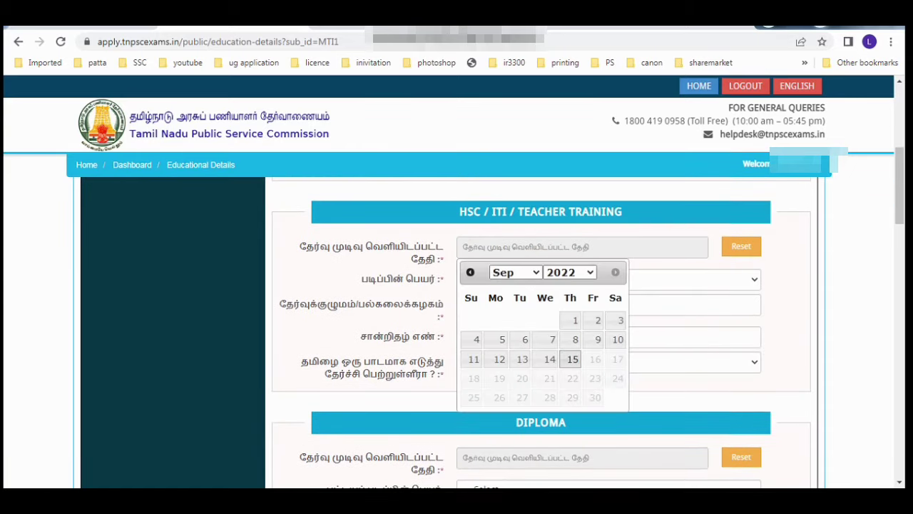
click(570, 272)
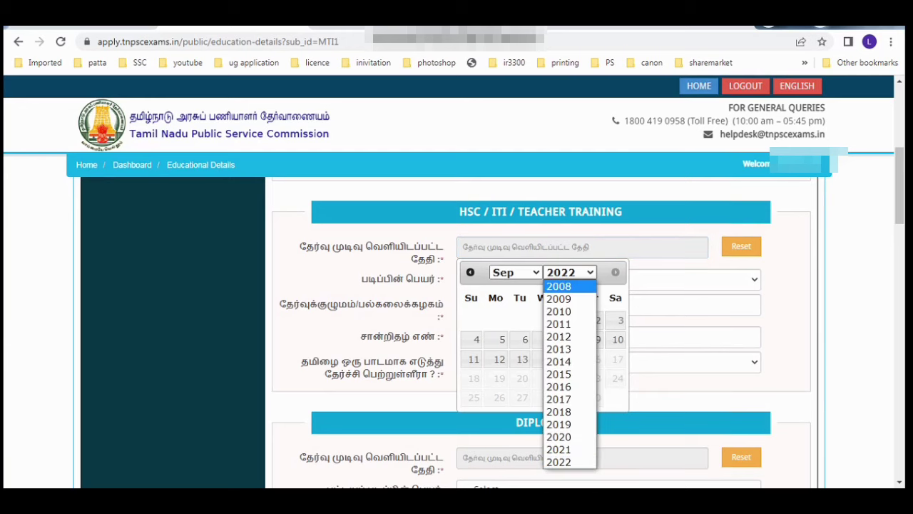
click(559, 349)
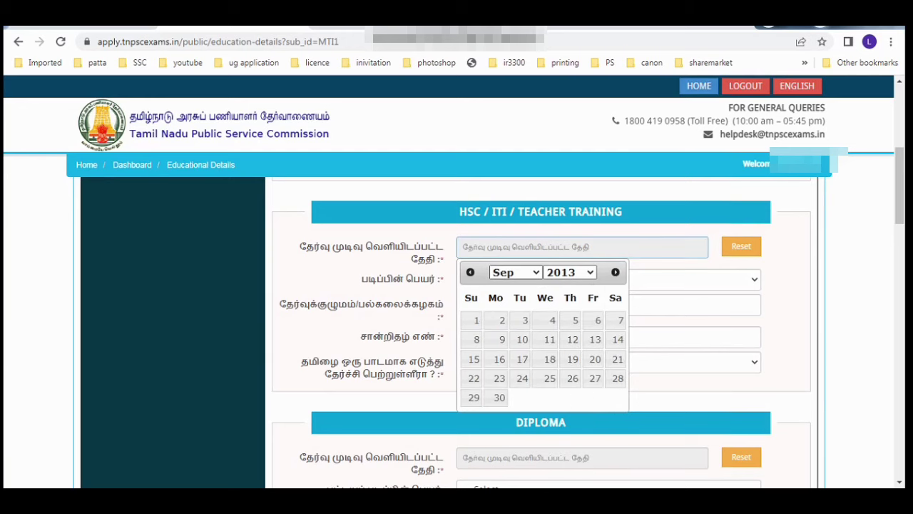
click(516, 272)
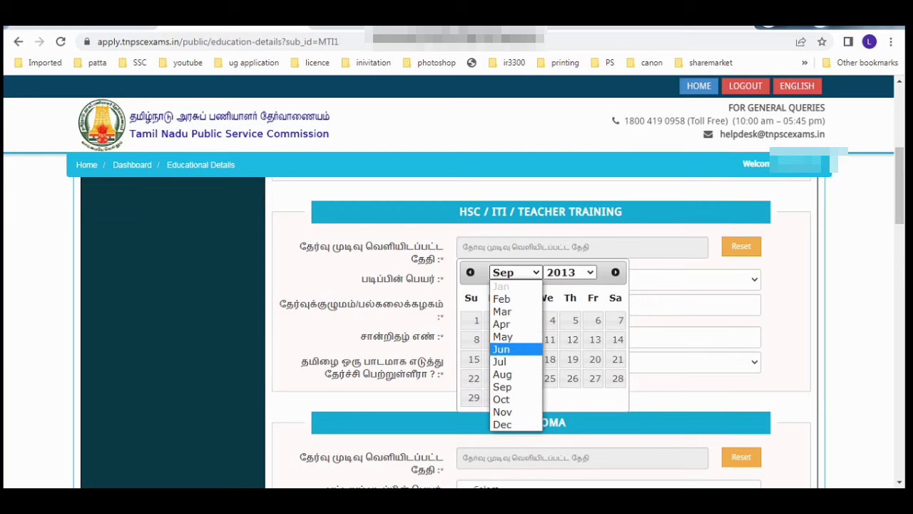
click(501, 349)
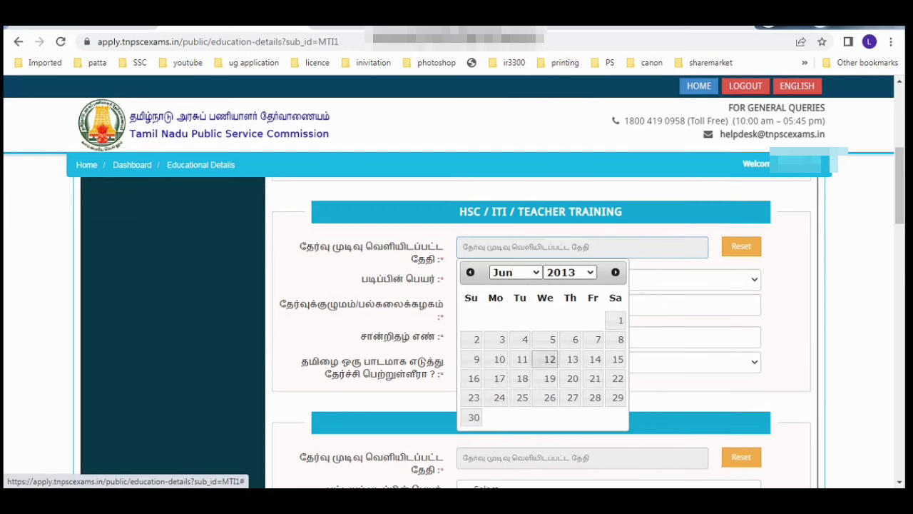
click(618, 339)
Step: Choose the HSC/Senior Secondary course, board STATE BOARD, and enter the certificate number
click(606, 278)
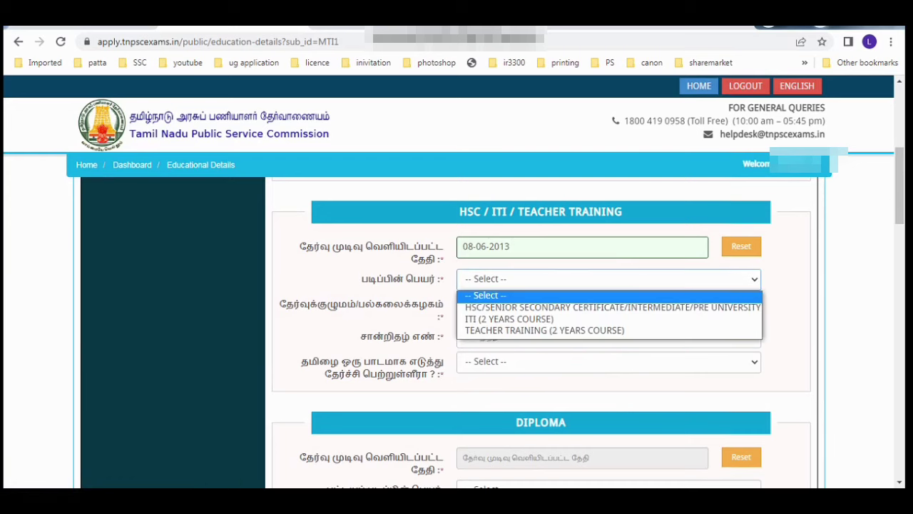
click(606, 307)
click(607, 305)
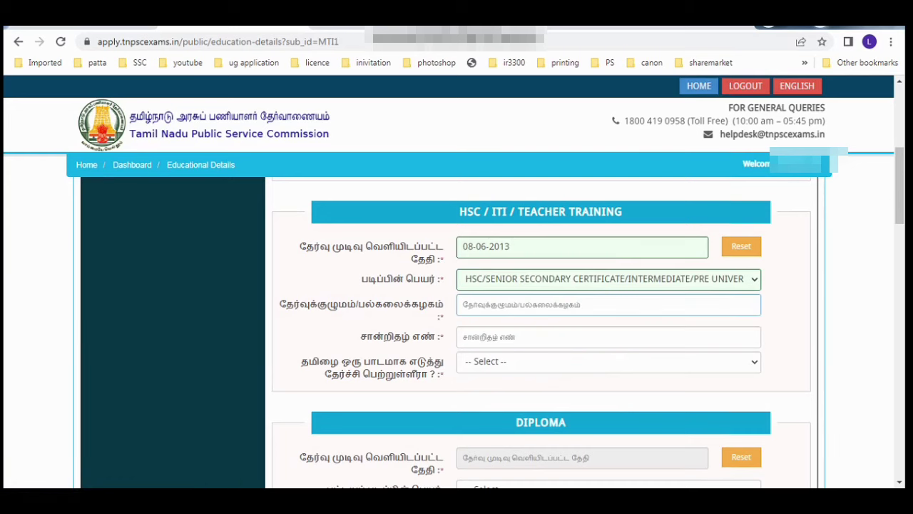
text(STATE BOARD)
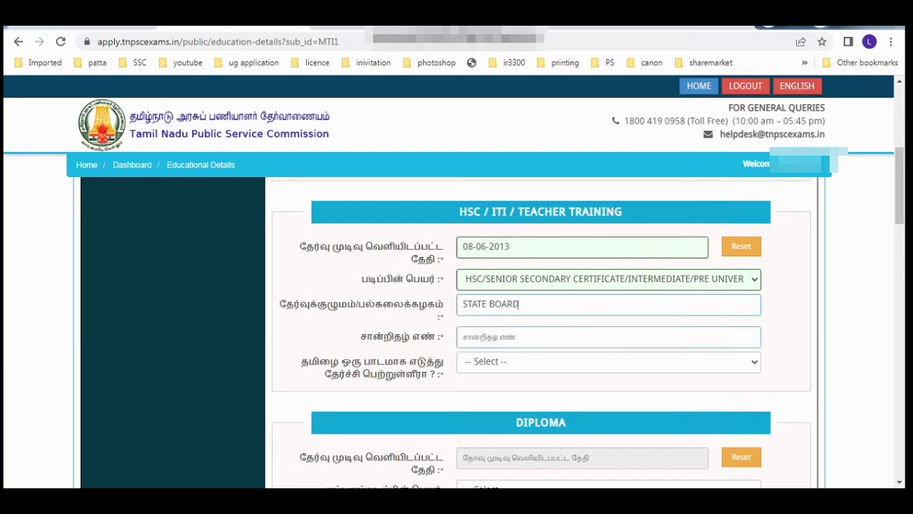
click(607, 337)
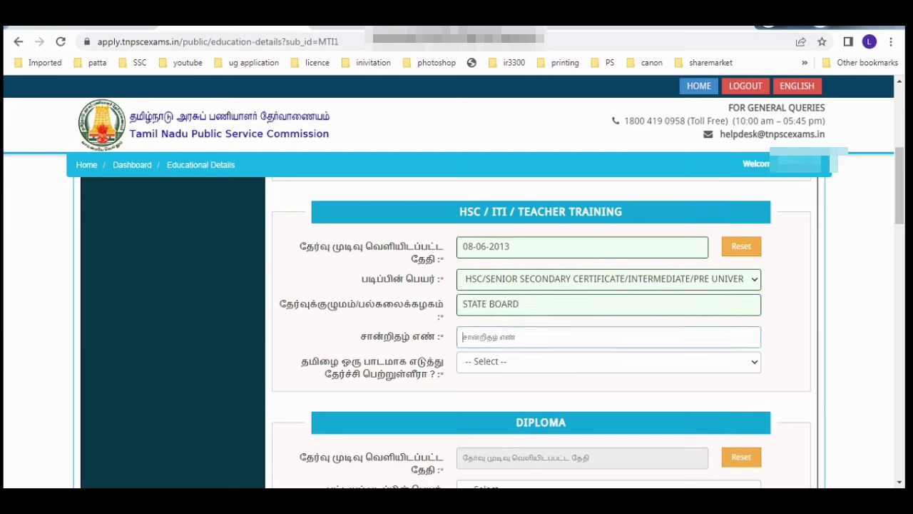
key(Tab)
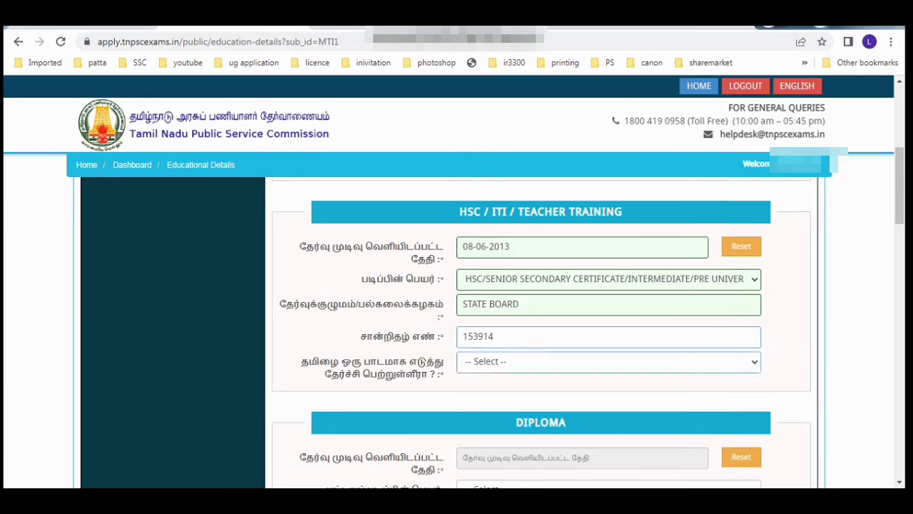
key(alt+Down)
key(Tab)
Step: Set the UG degree result date to 19-10-2017
click(570, 181)
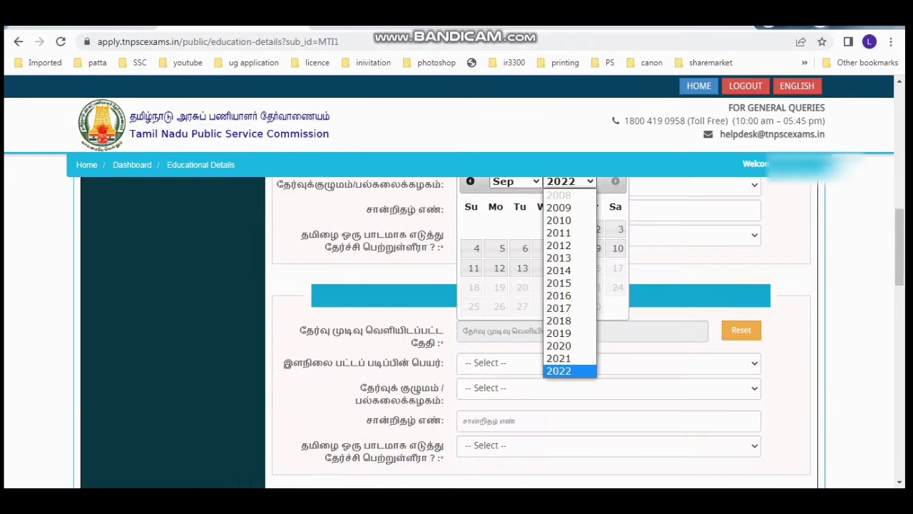
click(570, 306)
click(516, 181)
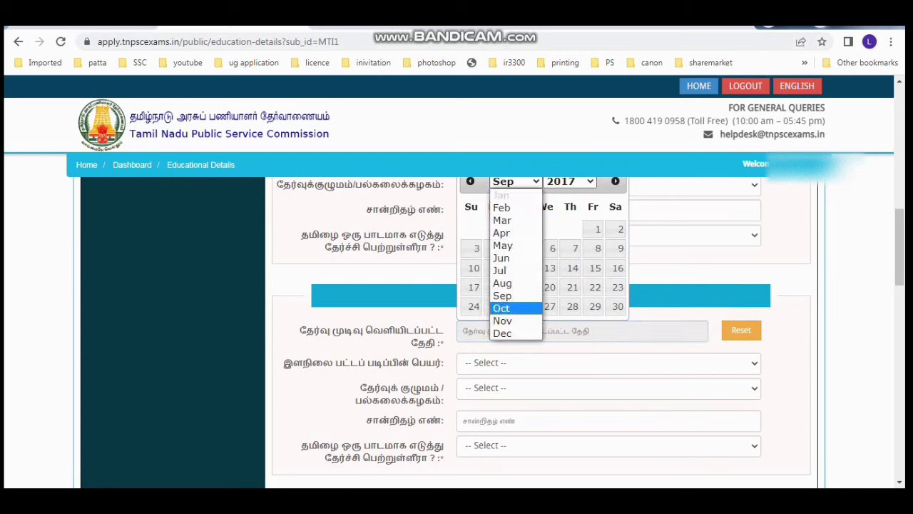
click(500, 308)
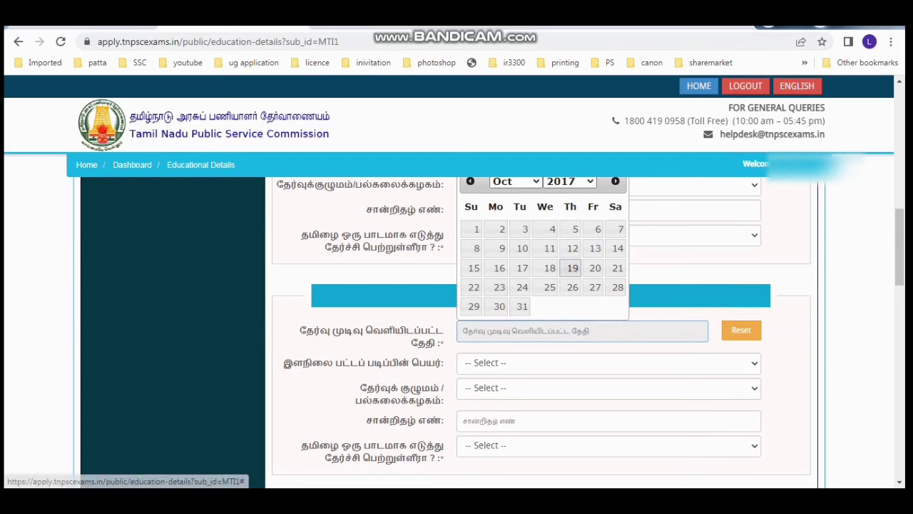
click(573, 268)
Step: Choose Degree in Mathematics with Statistics as a Prescribed Qualification
click(608, 363)
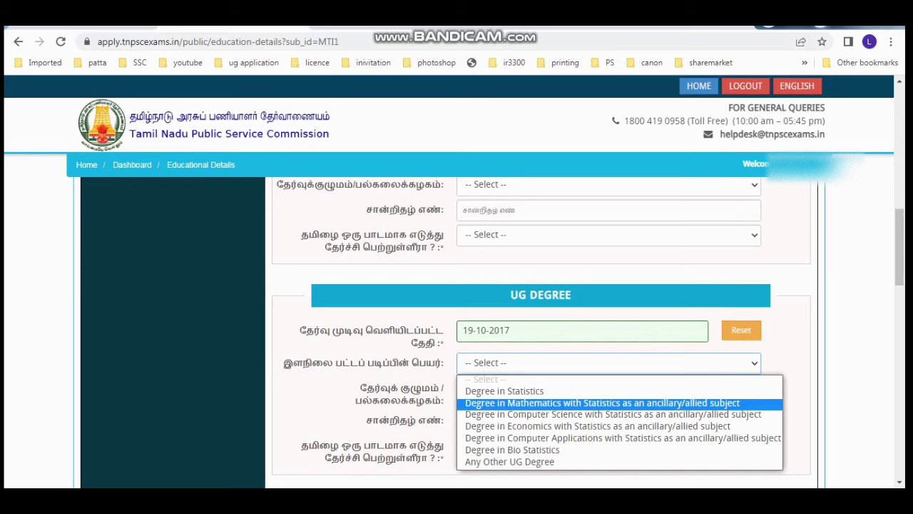
key(Down)
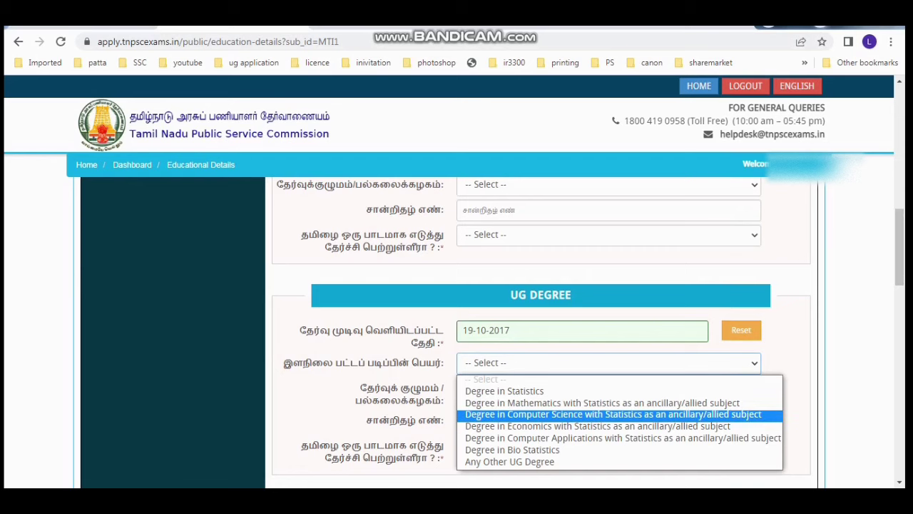
key(Up)
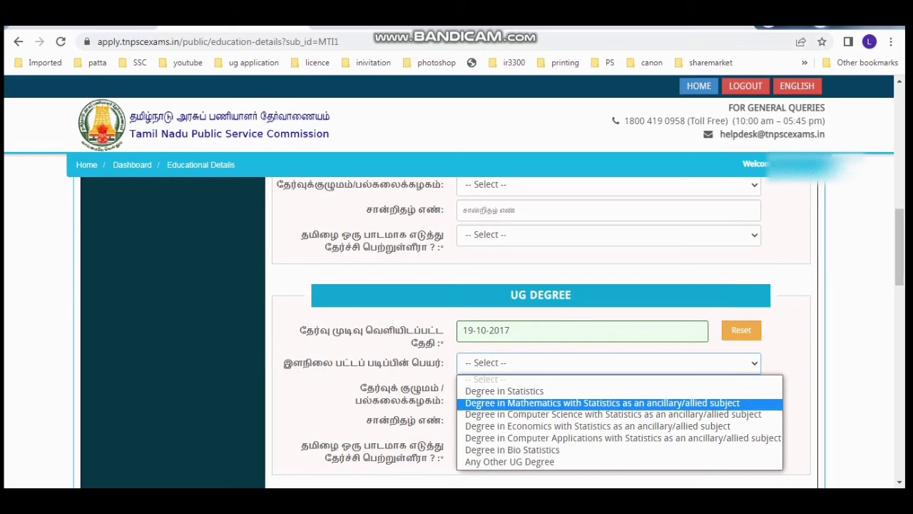
key(Return)
key(Tab)
key(alt+Down)
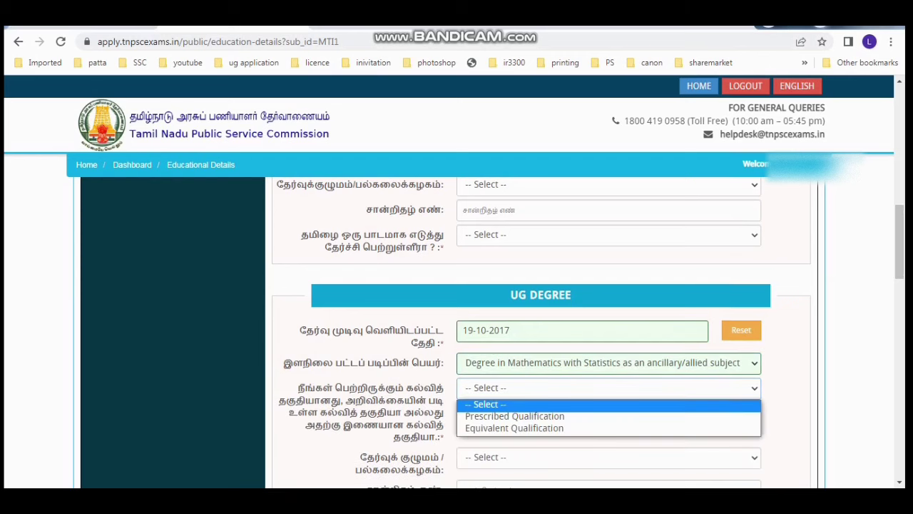
key(Down)
key(Down)
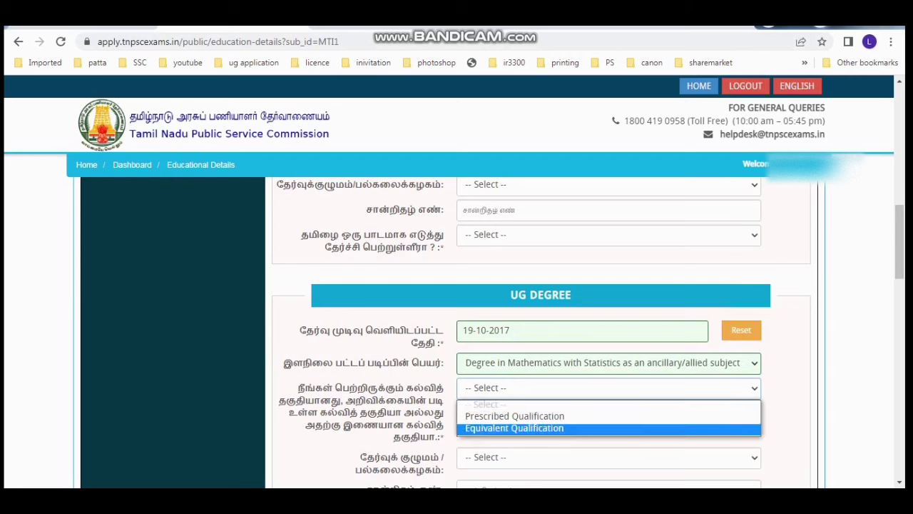
key(Up)
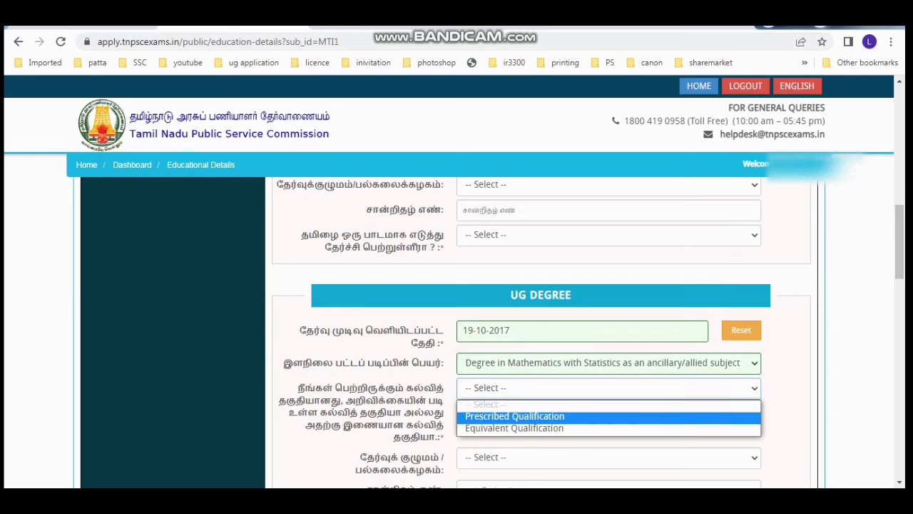
key(Return)
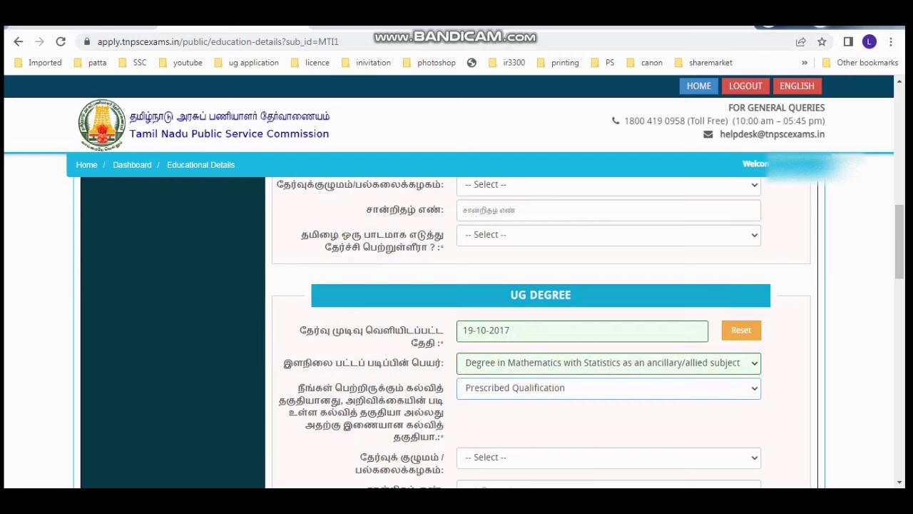
Step: Select Bharathidasan University and enter the UG certificate number
scroll(609, 391, down, 1)
click(609, 391)
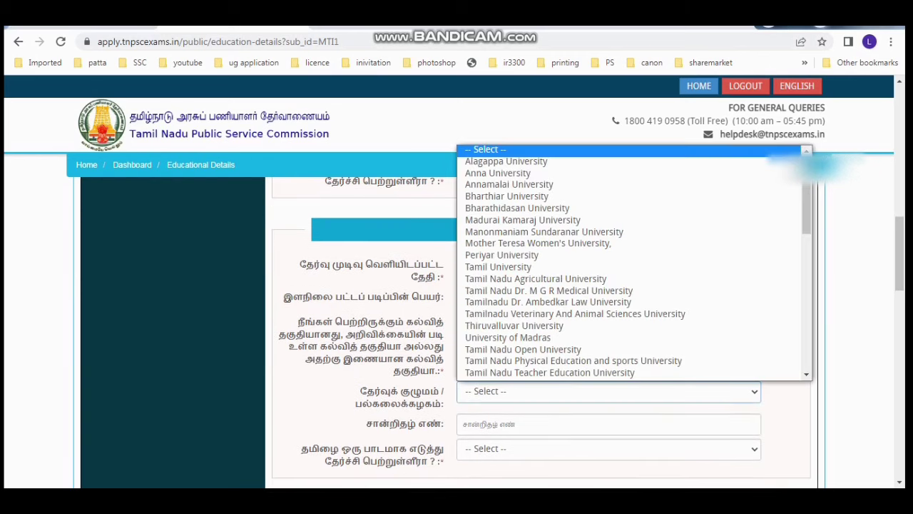
click(517, 208)
click(609, 425)
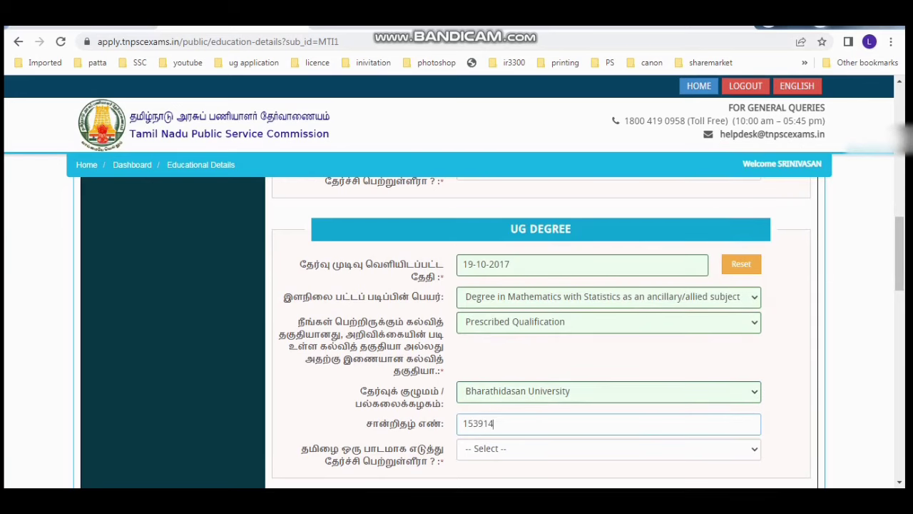
click(608, 448)
Step: Answer No to Tamil studied as a subject for the UG degree
click(609, 430)
scroll(540, 332, down, 3)
scroll(541, 332, down, 2)
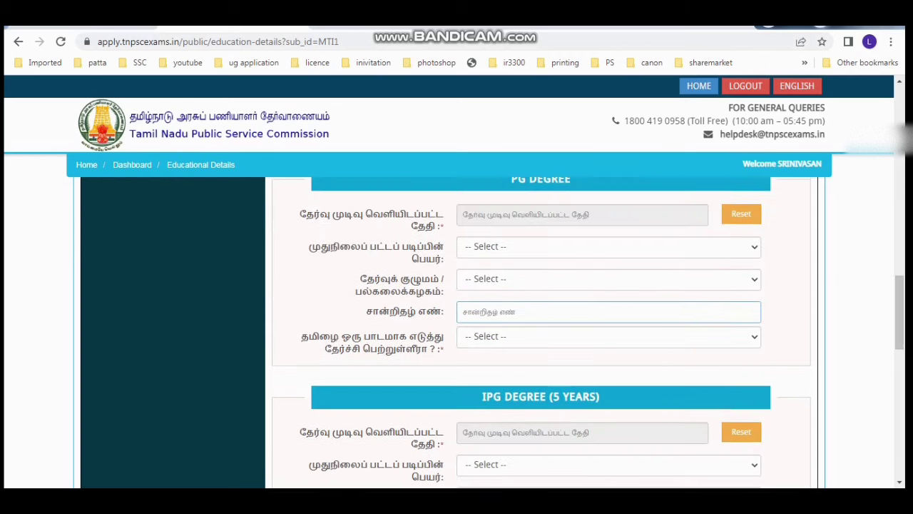
scroll(541, 332, up, 1)
scroll(541, 332, up, 3)
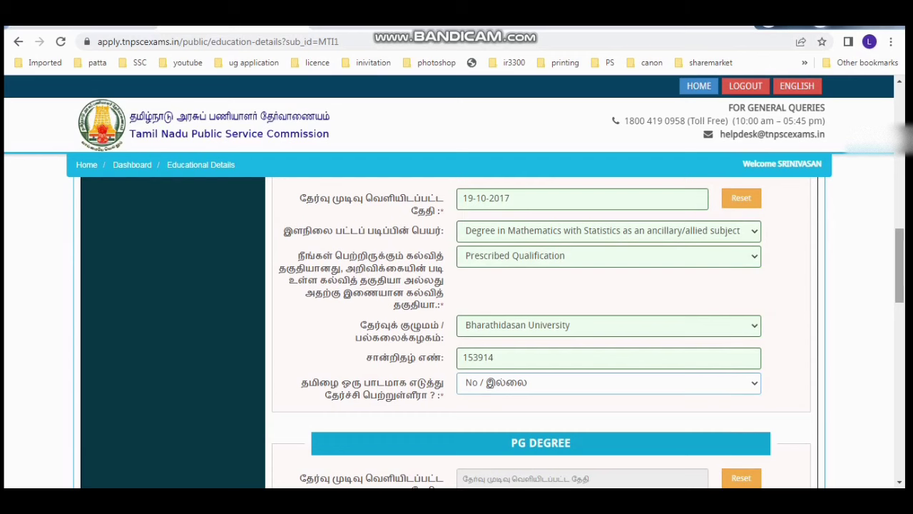
scroll(900, 271, down, 3)
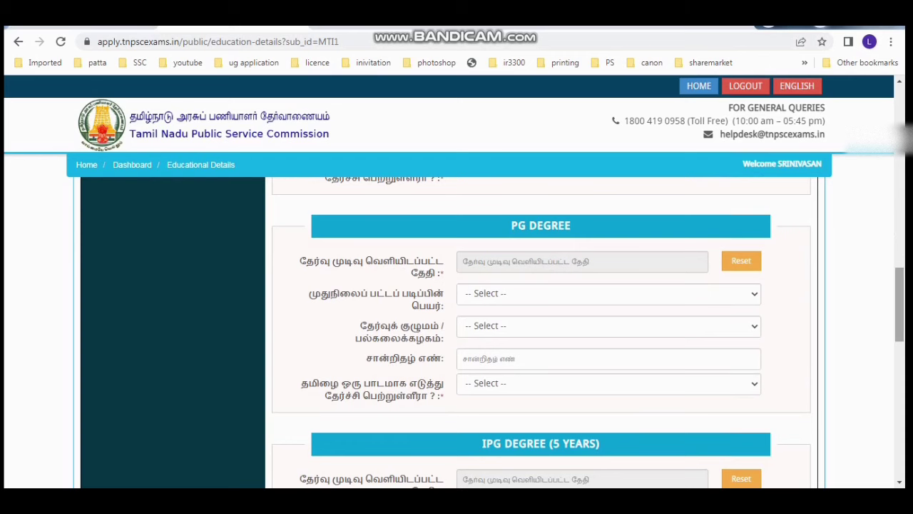
scroll(899, 299, down, 3)
scroll(541, 332, down, 3)
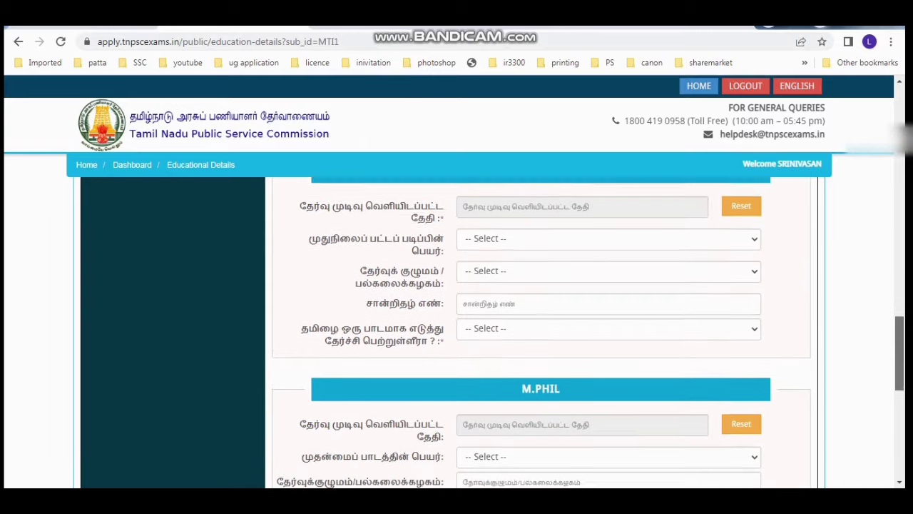
scroll(541, 333, down, 3)
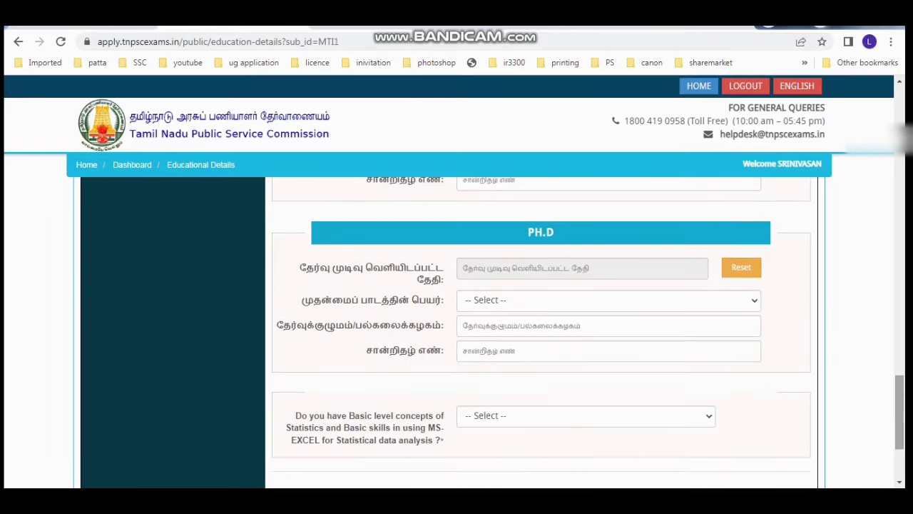
scroll(541, 333, down, 1)
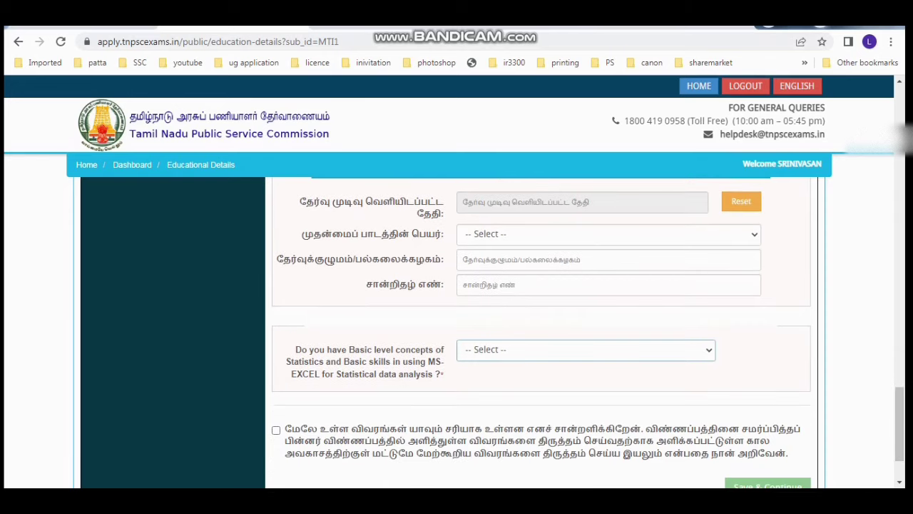
Step: Answer Yes to MS-EXCEL skills, tick the declaration and save the education details
click(586, 349)
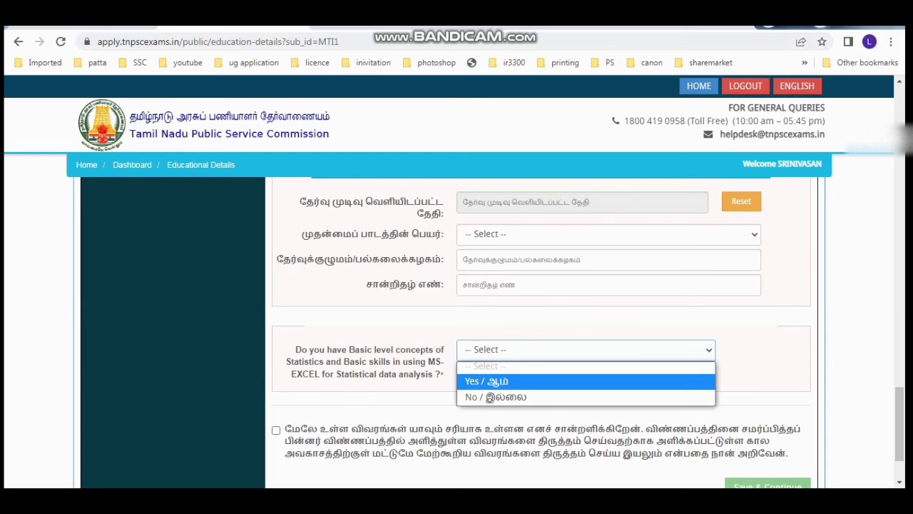
click(585, 382)
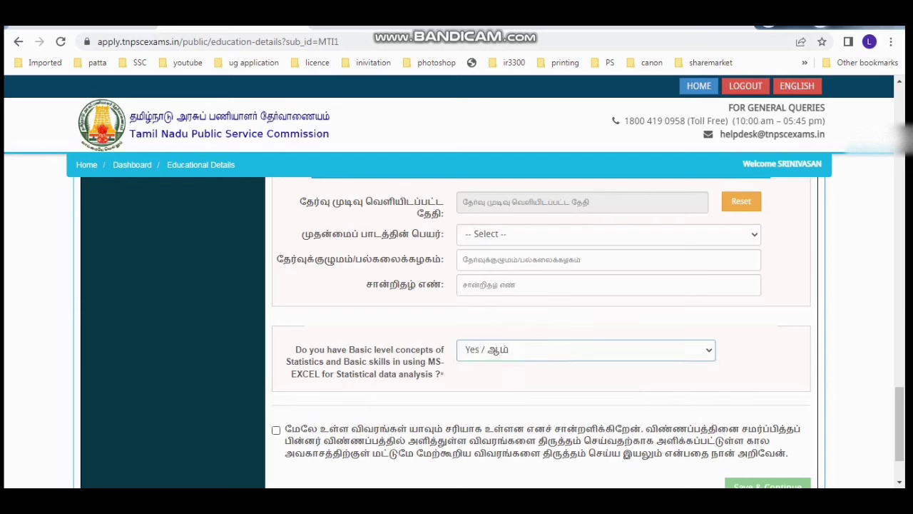
click(276, 430)
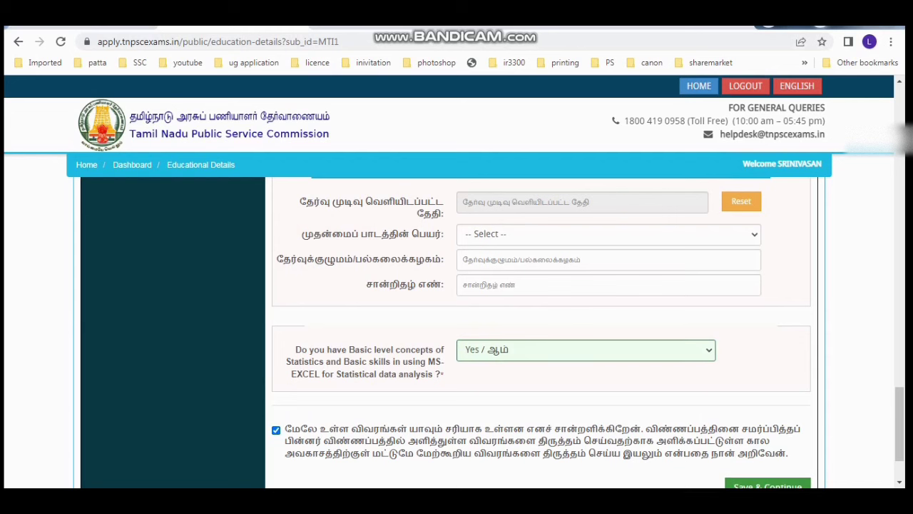
click(768, 484)
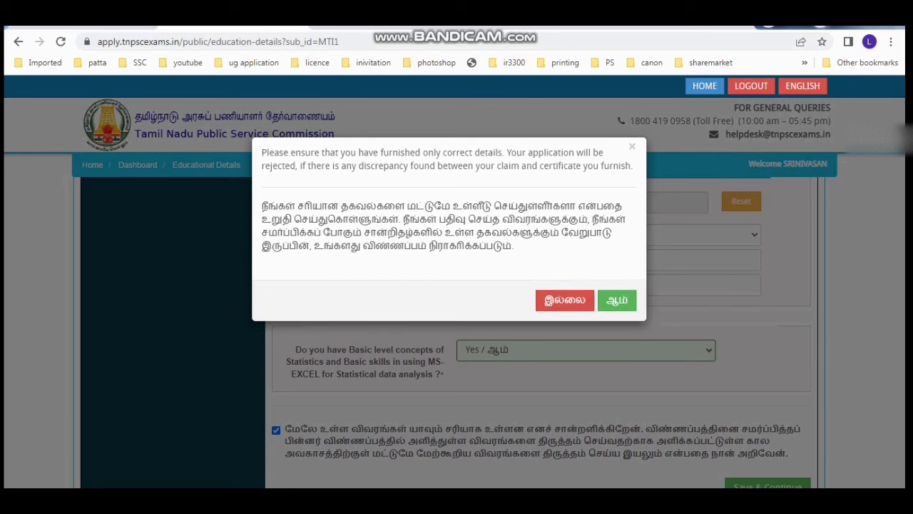
Step: Confirm the educational details, decline PSTM reservation (இல்லை), tick the declaration and save
click(618, 300)
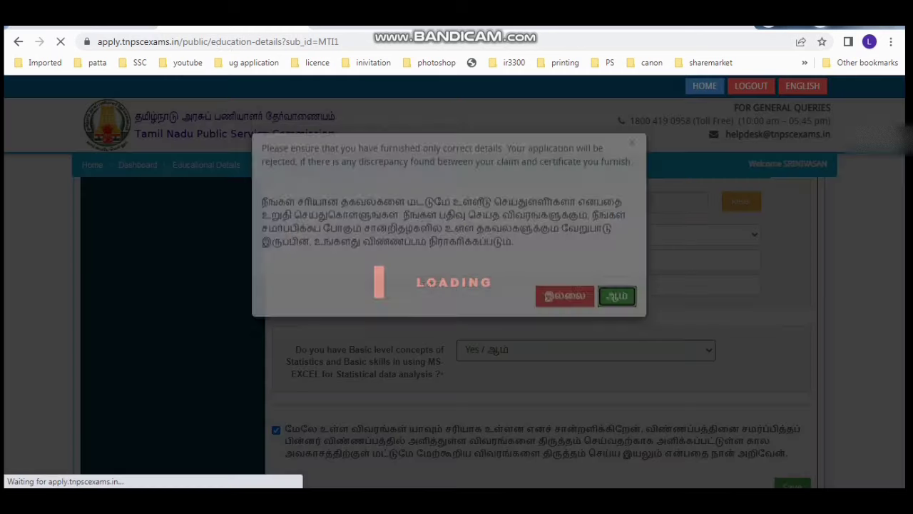
scroll(456, 321, down, 2)
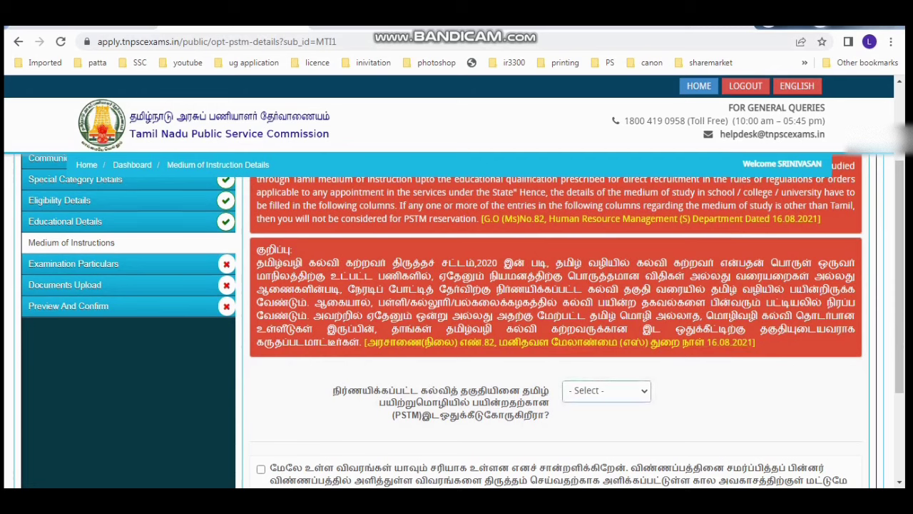
click(607, 390)
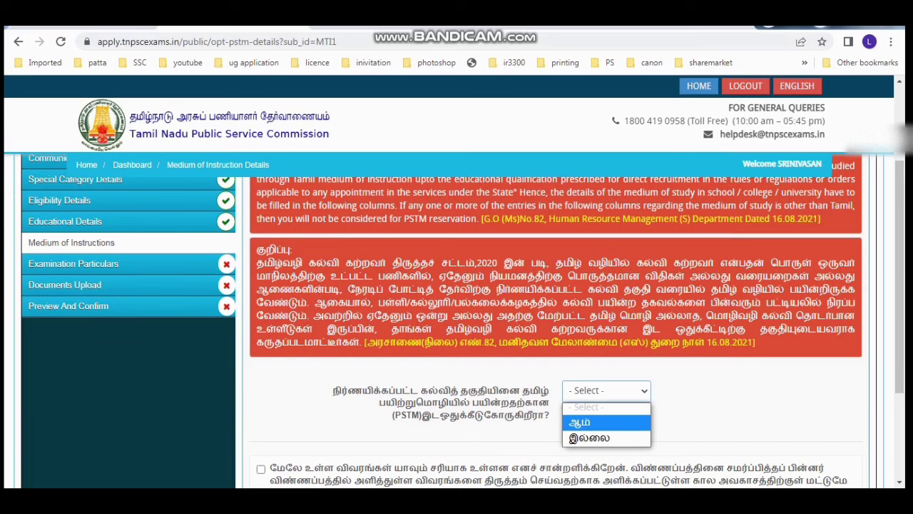
click(590, 439)
click(616, 255)
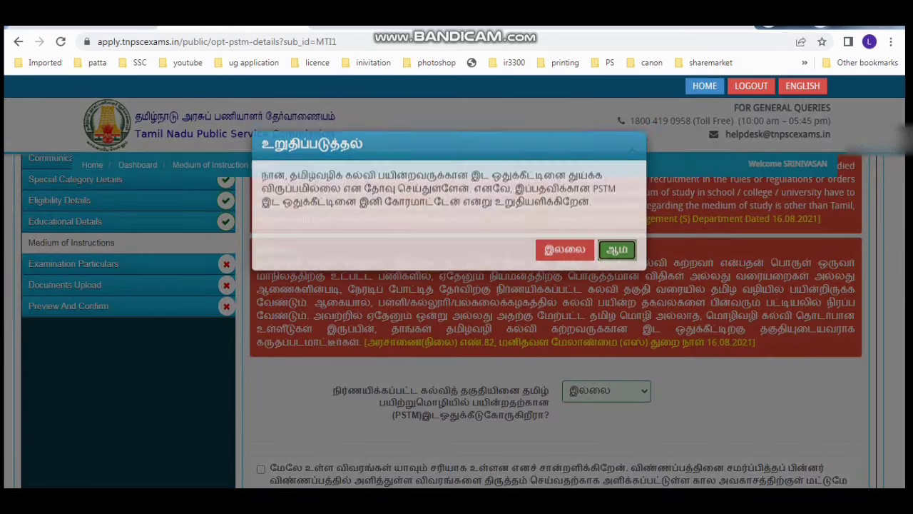
scroll(463, 321, down, 1)
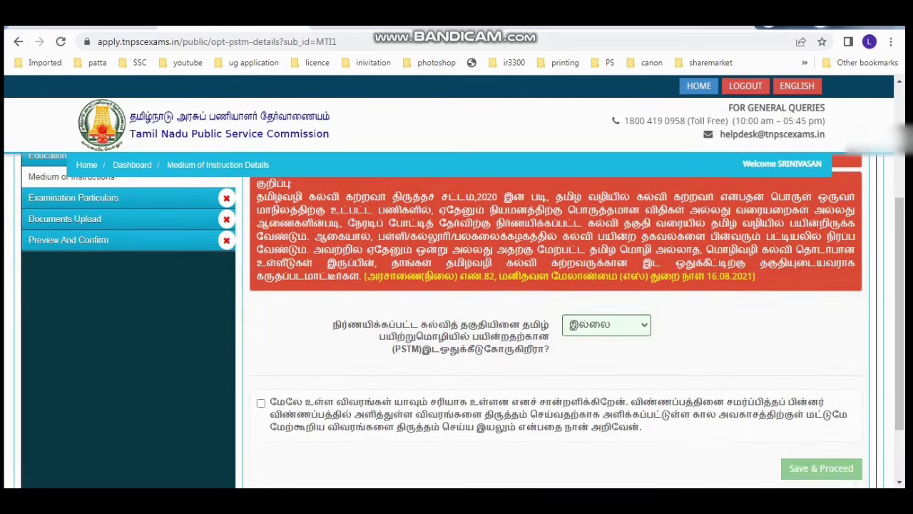
click(262, 403)
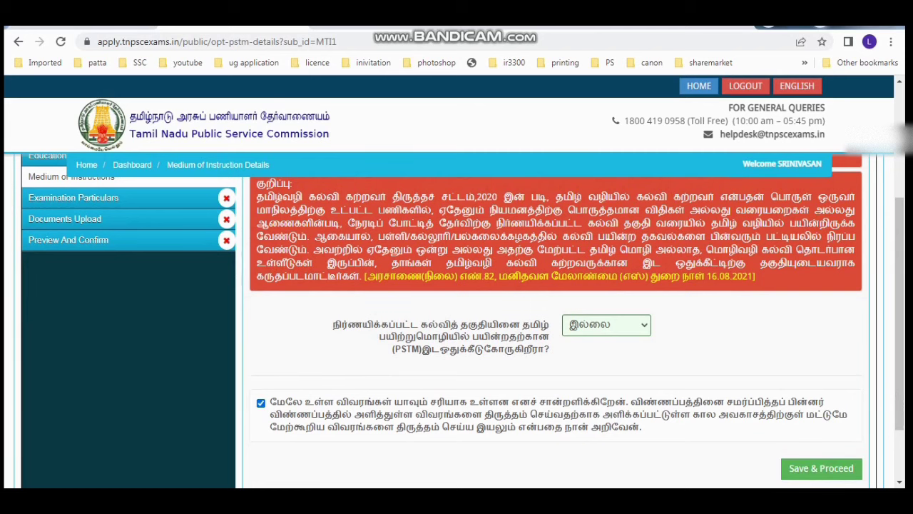
click(821, 469)
click(676, 282)
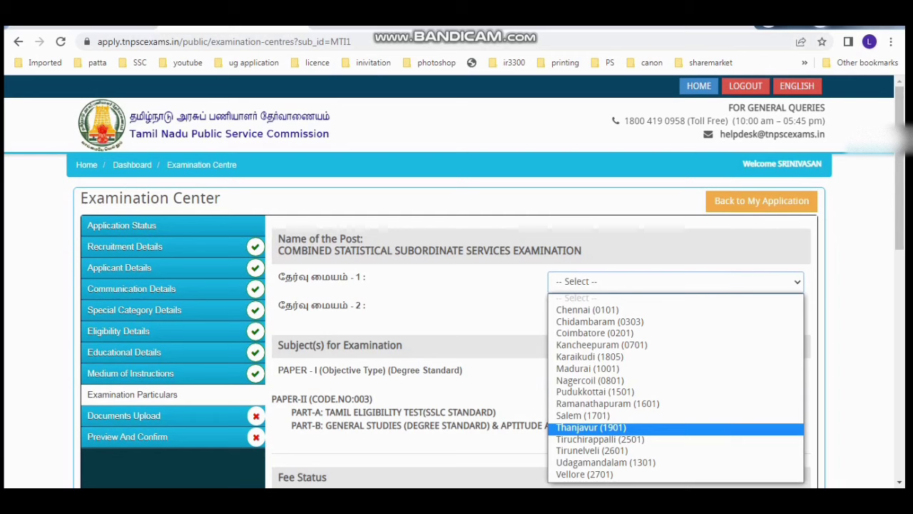
Step: Choose centres Thanjavur (1901) and Tiruchirappalli (2501), and STATISTICS (Code No.274) for Paper I
click(591, 427)
click(675, 310)
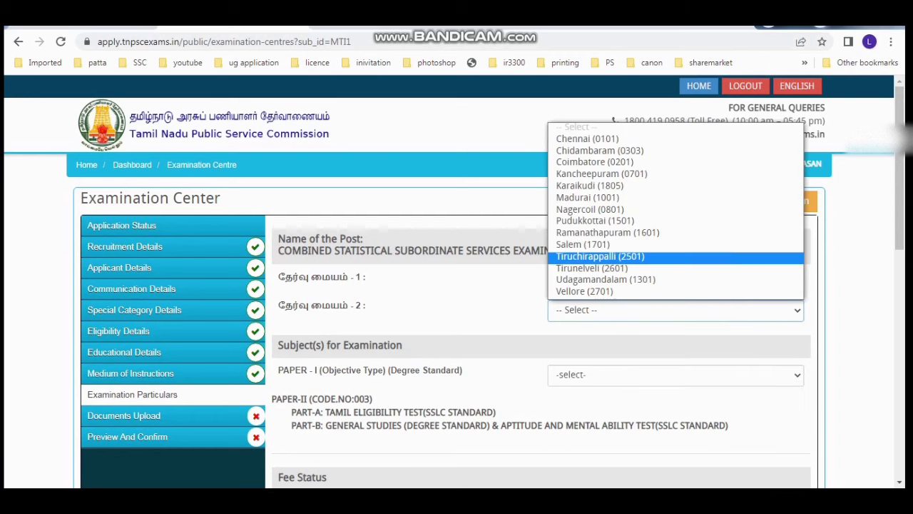
click(601, 256)
click(675, 374)
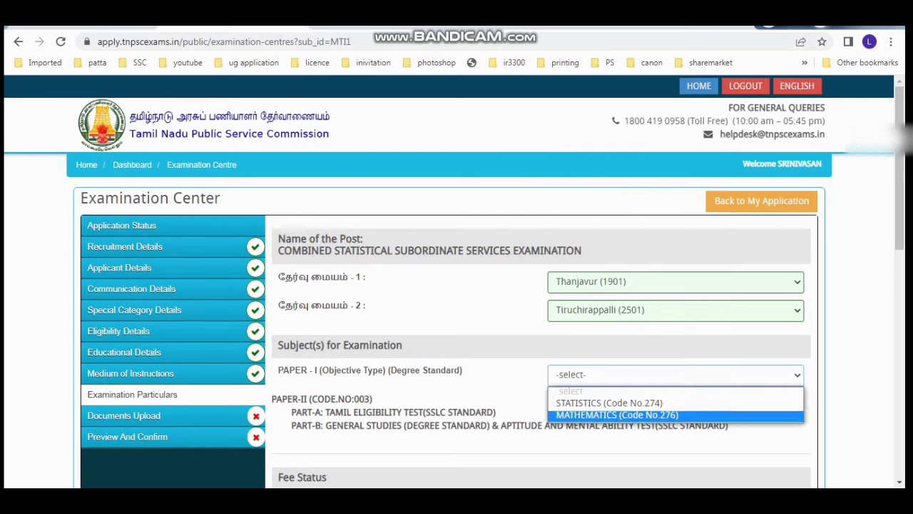
click(609, 403)
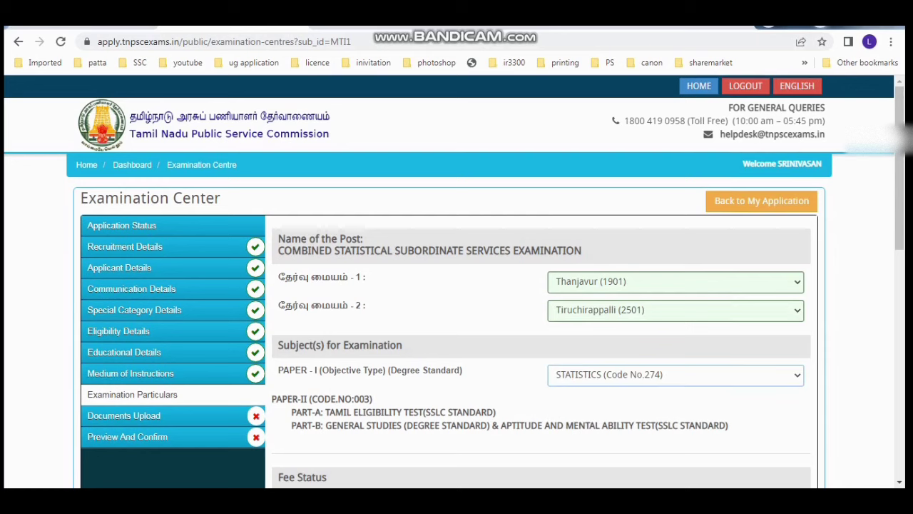
Step: Review the paper names and decline the fee concession, acknowledging the fee alert
scroll(457, 321, down, 2)
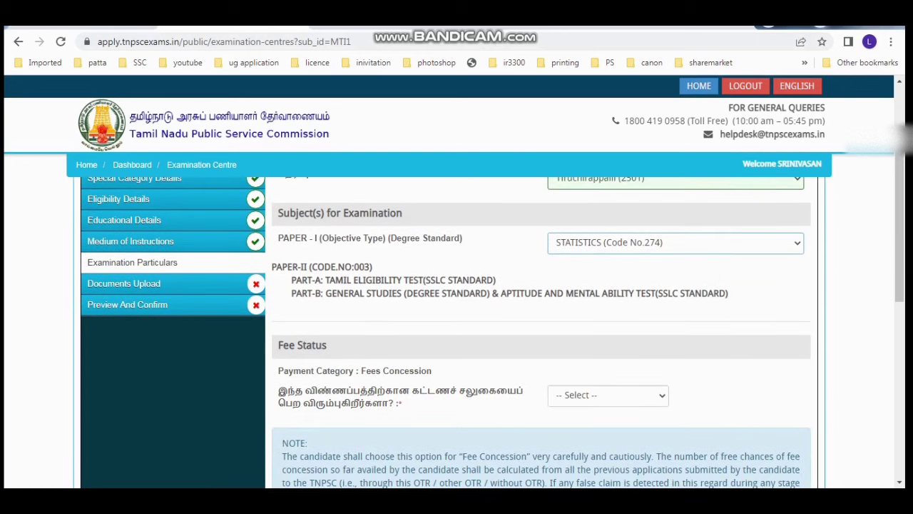
drag(463, 239, 315, 238)
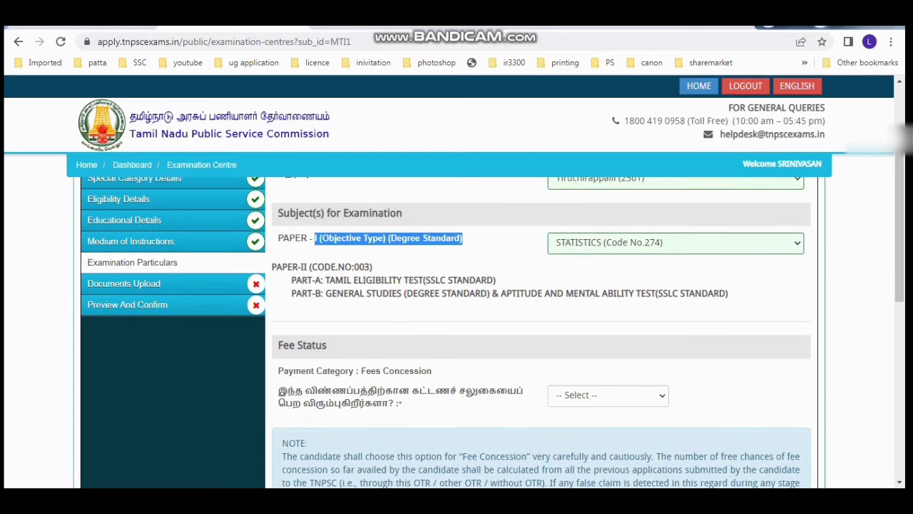
drag(325, 281, 496, 281)
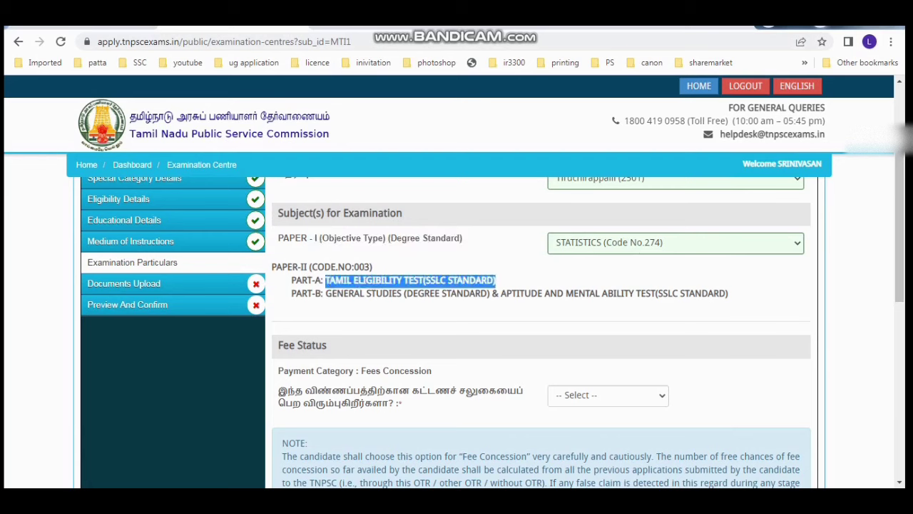
drag(331, 293, 626, 294)
click(608, 395)
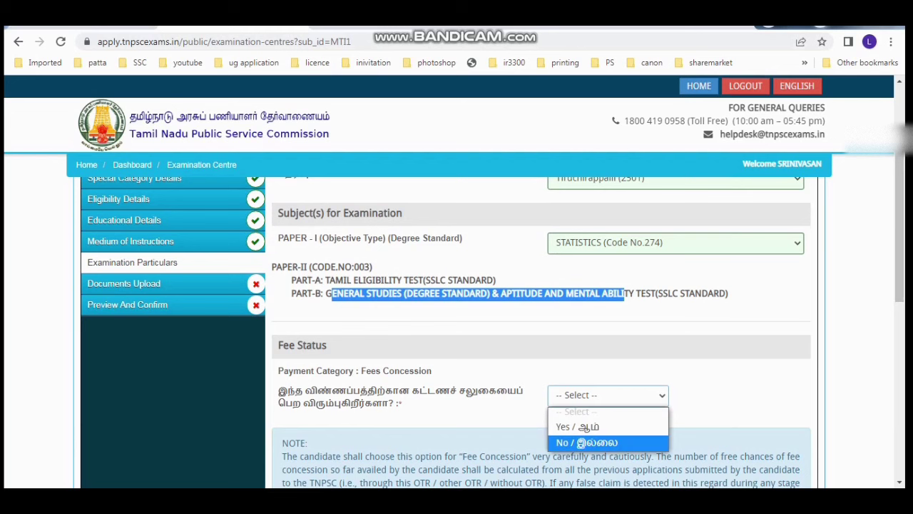
click(586, 443)
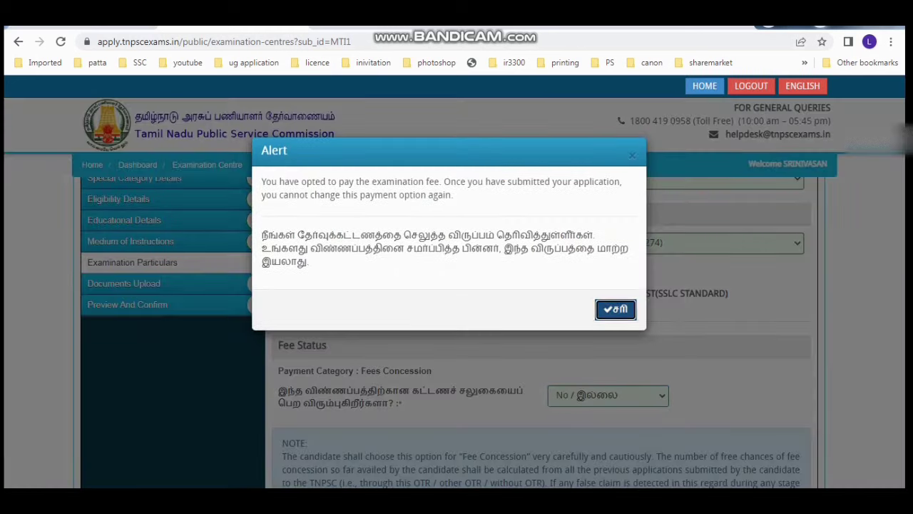
click(617, 309)
Step: Read the Tamil fee concession notice, tick the declaration and save the examination particulars
scroll(493, 333, down, 4)
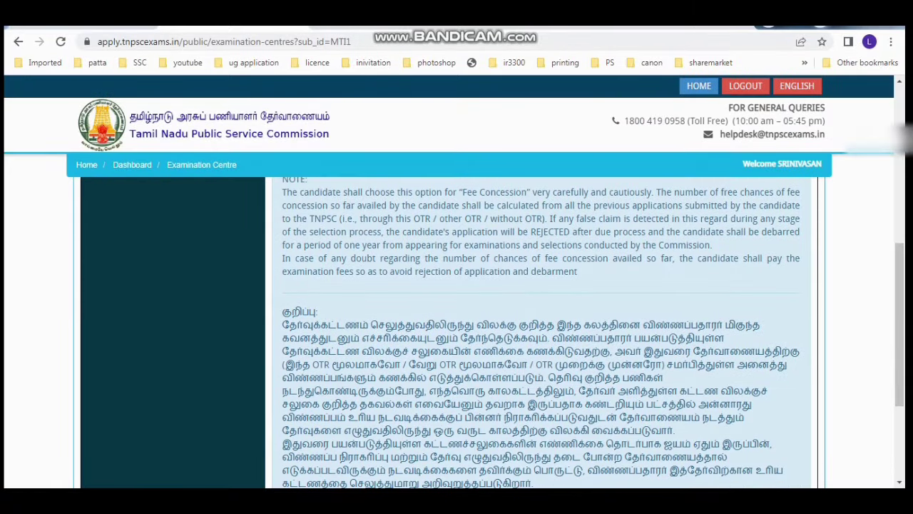
drag(283, 325, 775, 470)
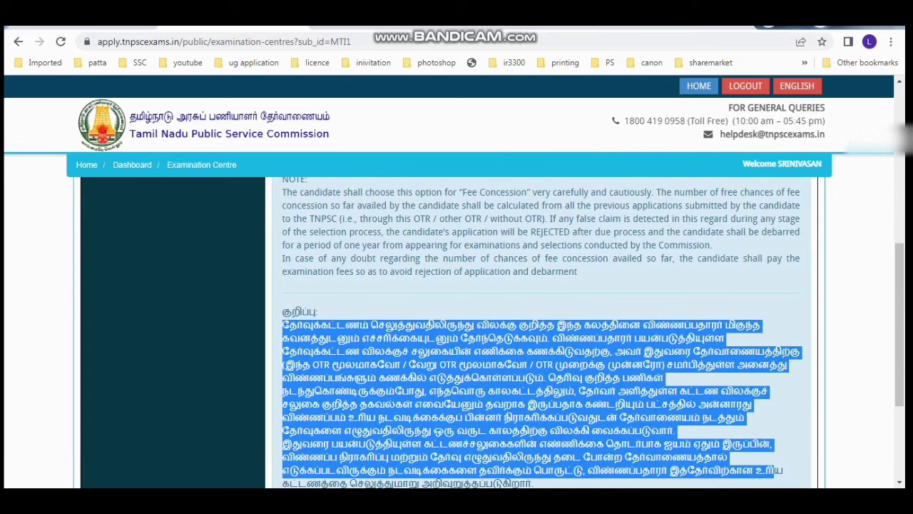
drag(900, 325, 901, 368)
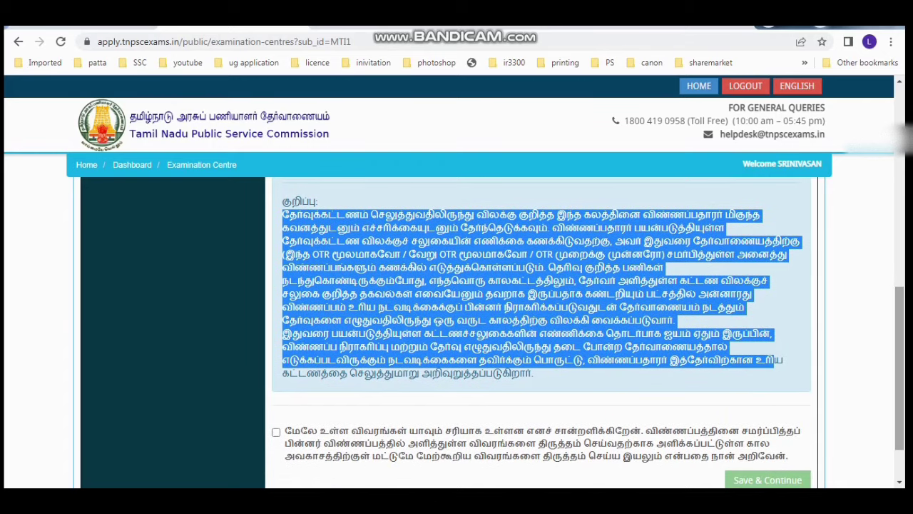
drag(901, 368, 900, 185)
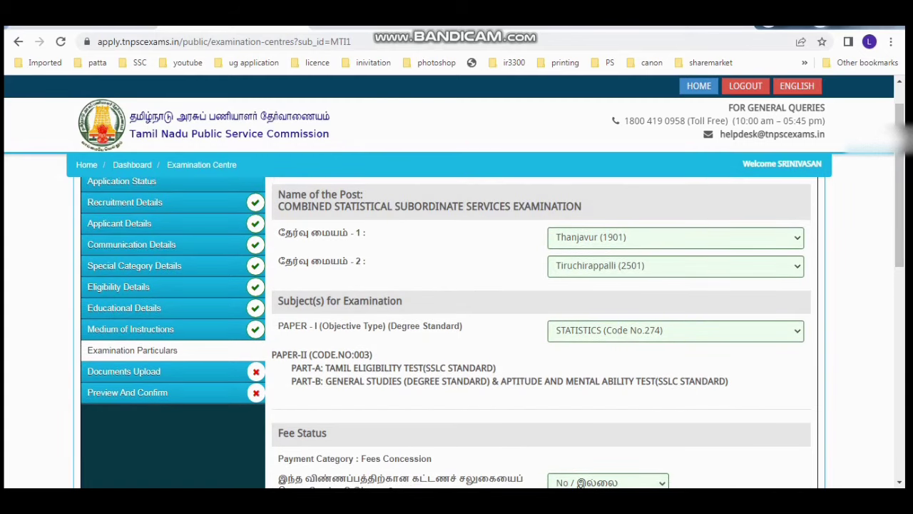
drag(900, 185, 901, 385)
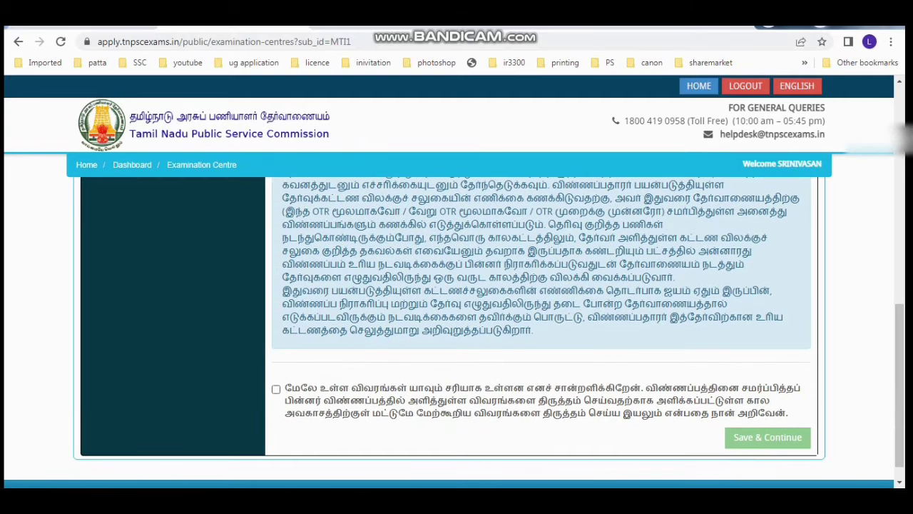
click(276, 389)
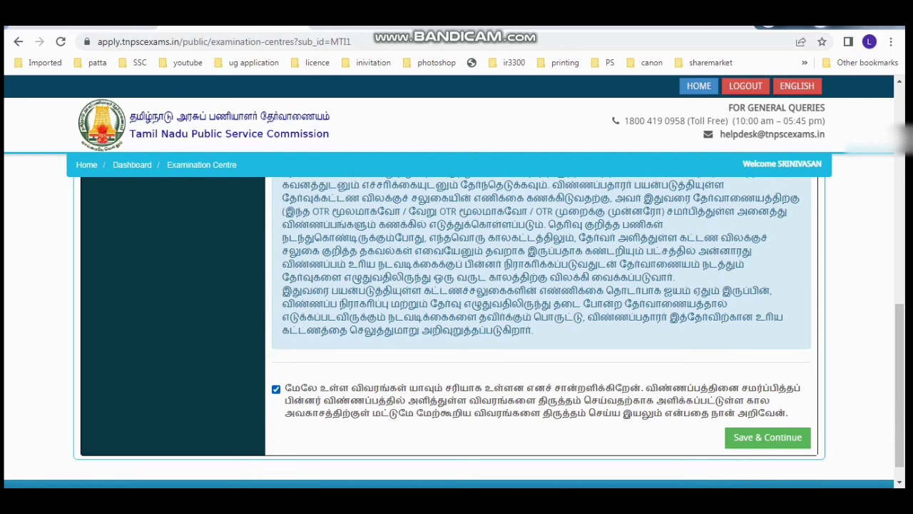
click(768, 437)
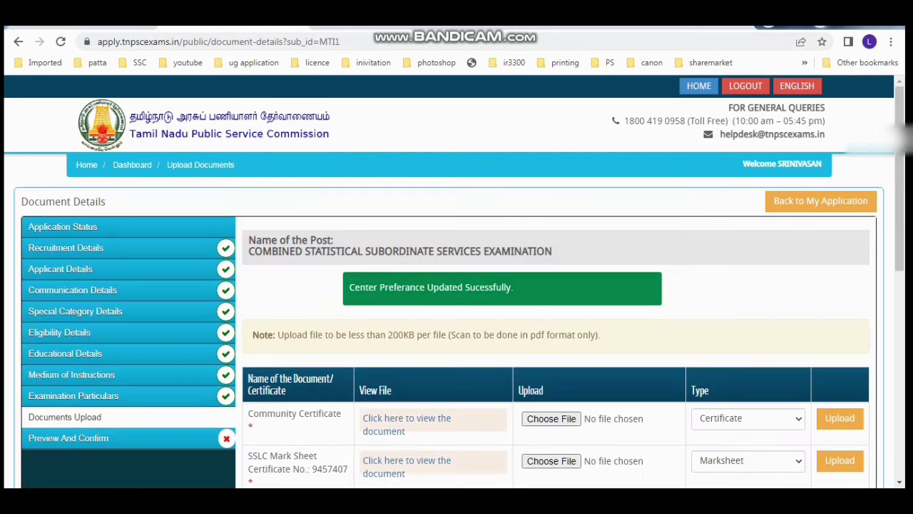
Step: View the uploaded Community Certificate, return to Documents Upload, and scroll past the HSC and UG uploads
scroll(457, 321, down, 2)
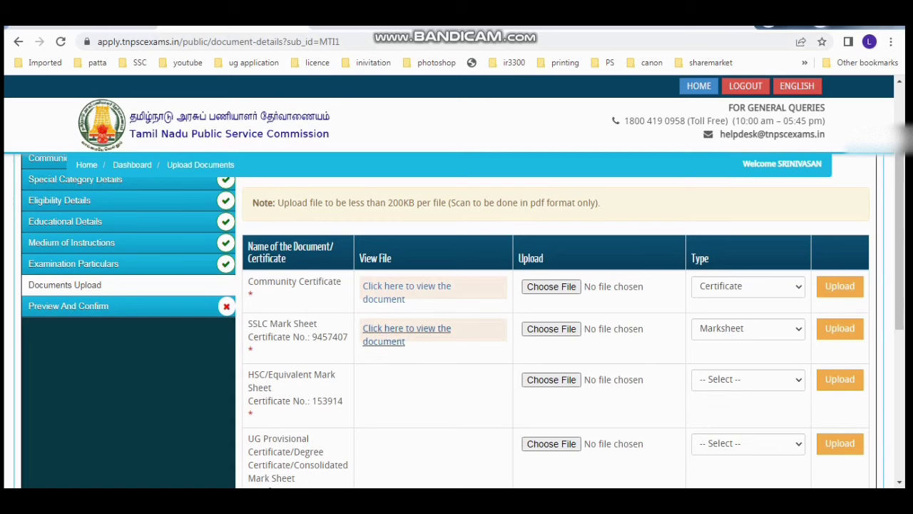
click(406, 286)
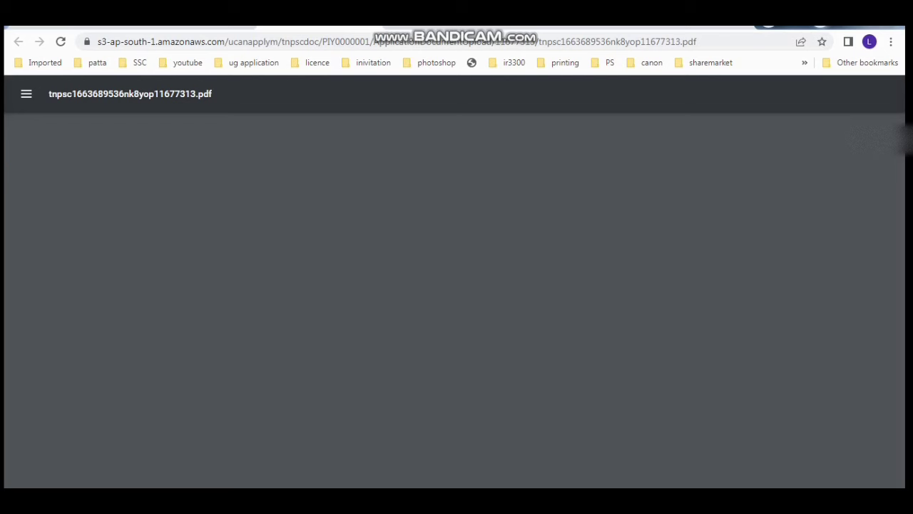
key(ctrl+w)
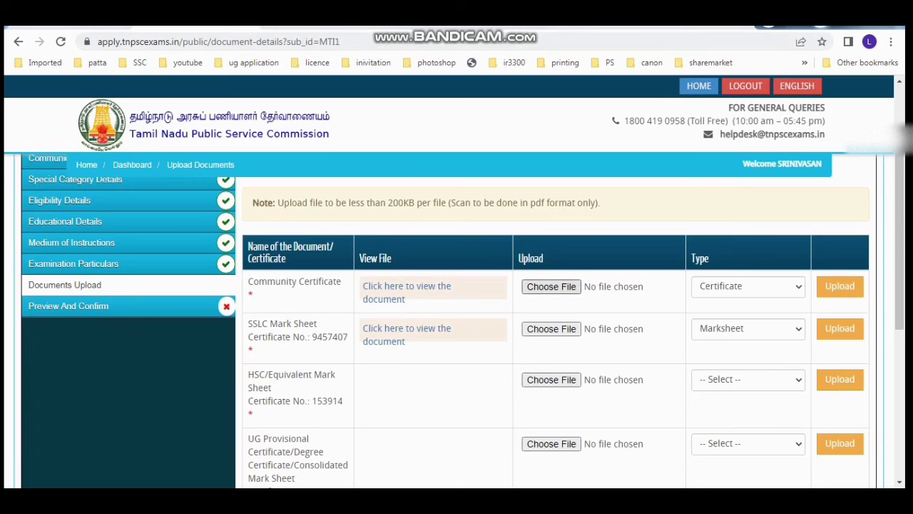
key(Tab)
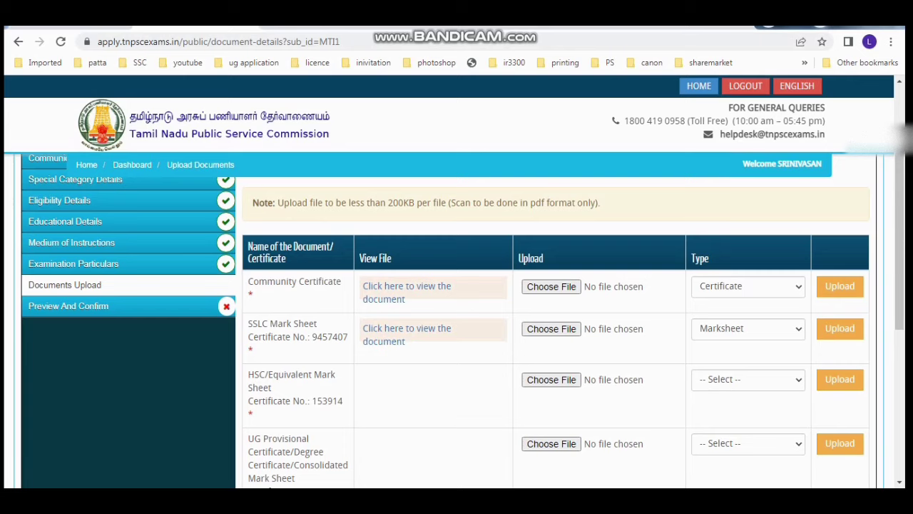
scroll(457, 321, down, 1)
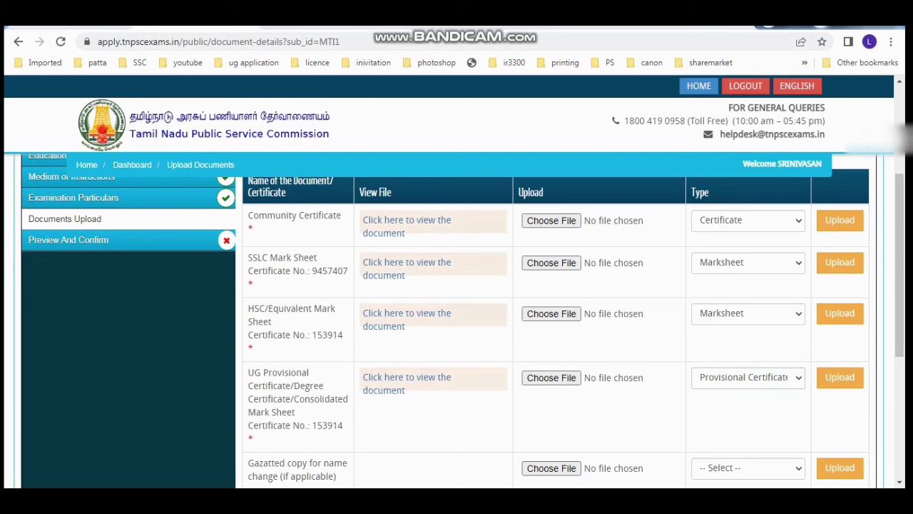
scroll(463, 317, down, 4)
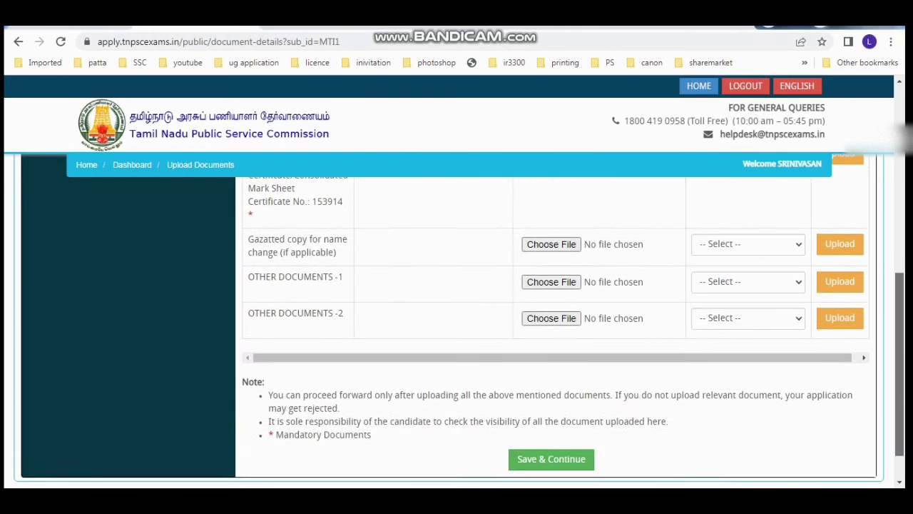
Step: Save the uploaded documents and scroll the preview down to the Declaration section
click(552, 460)
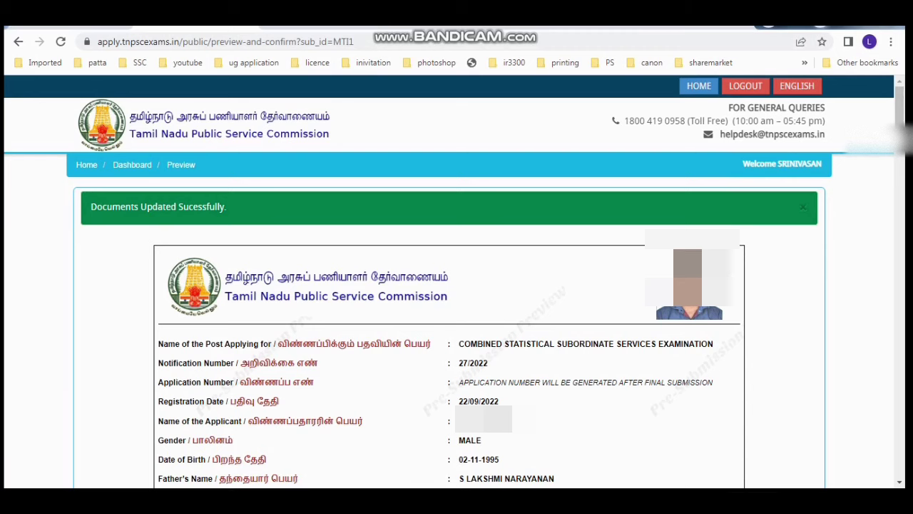
scroll(457, 328, down, 10)
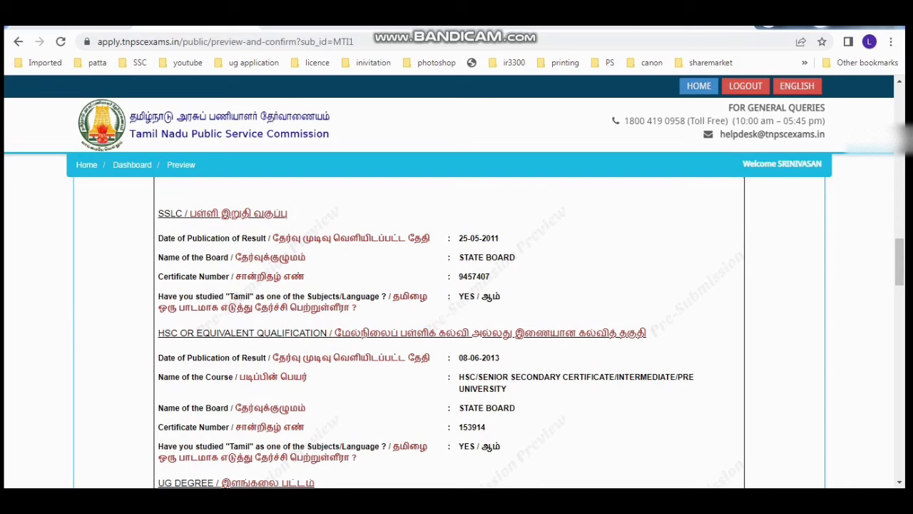
scroll(457, 329, down, 10)
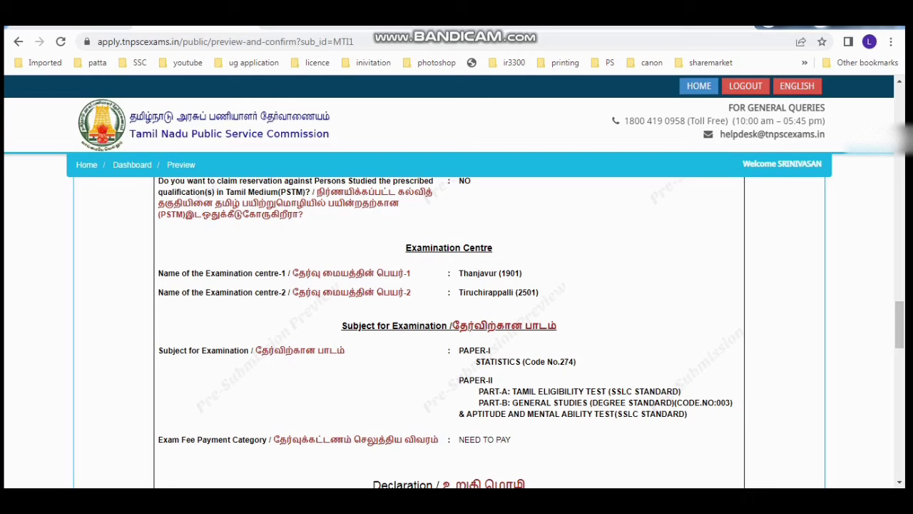
scroll(450, 328, down, 4)
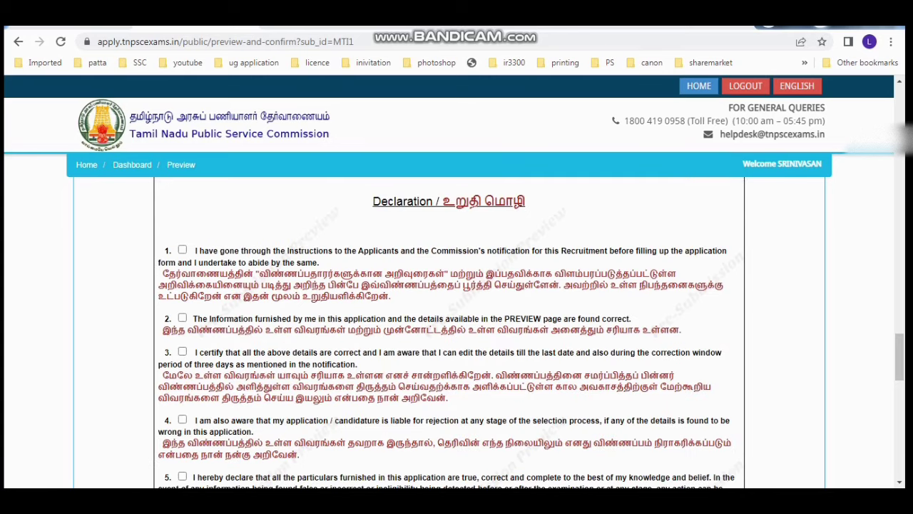
Step: Tick declaration statements 1 through 5
click(182, 250)
click(183, 317)
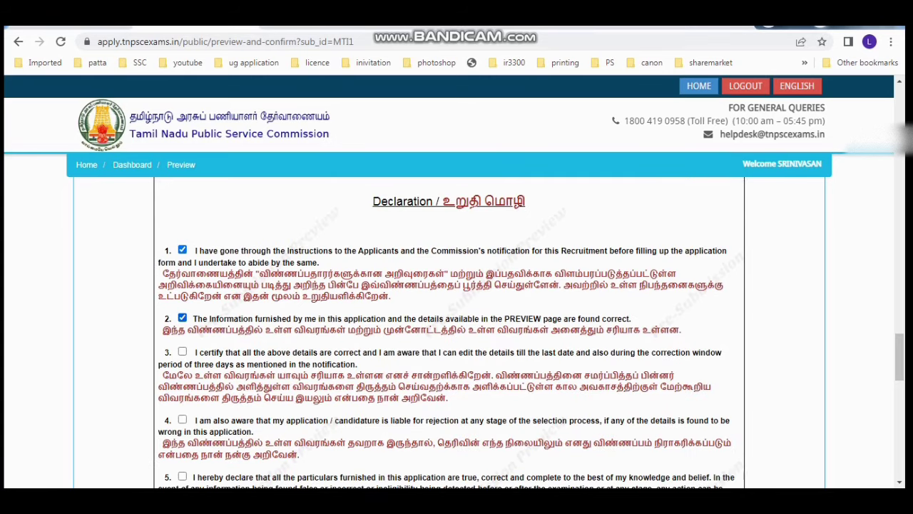
click(183, 352)
click(183, 419)
click(182, 477)
scroll(450, 321, down, 3)
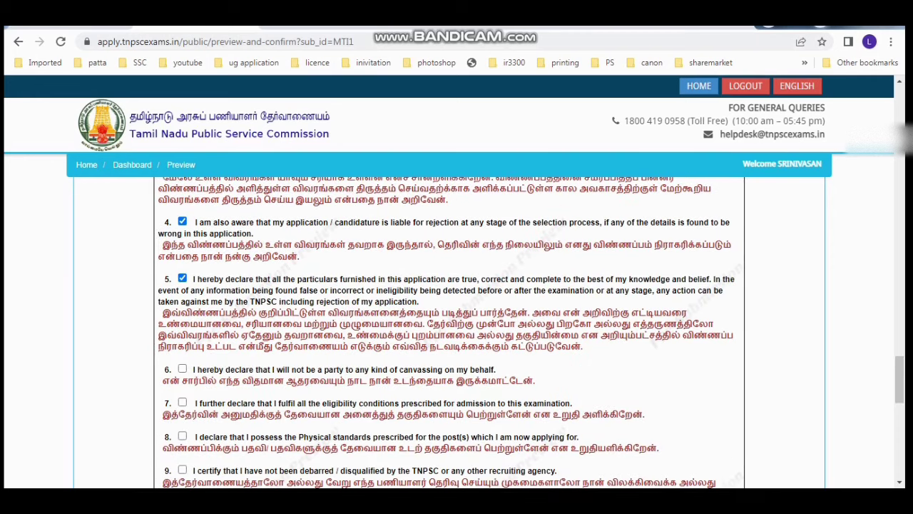
Step: Tick declaration statements 6 through 11
click(183, 369)
click(183, 402)
scroll(450, 321, down, 2)
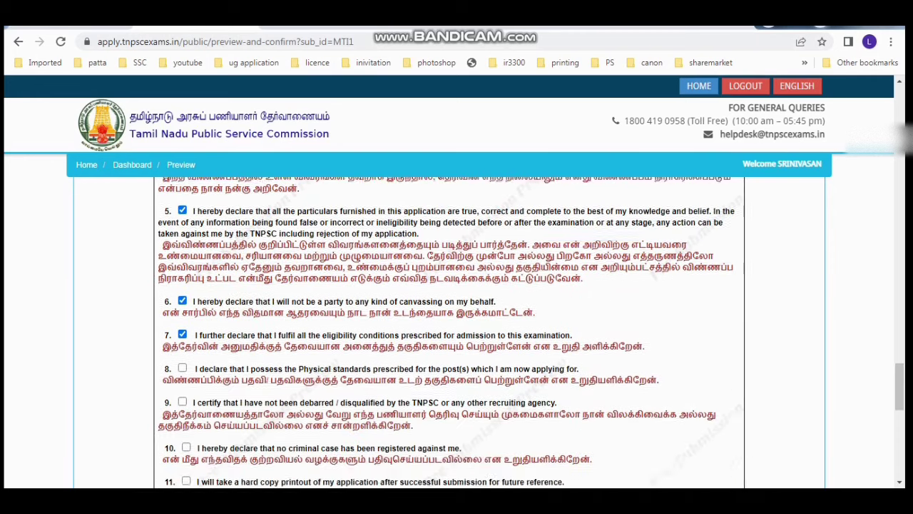
click(182, 304)
click(183, 337)
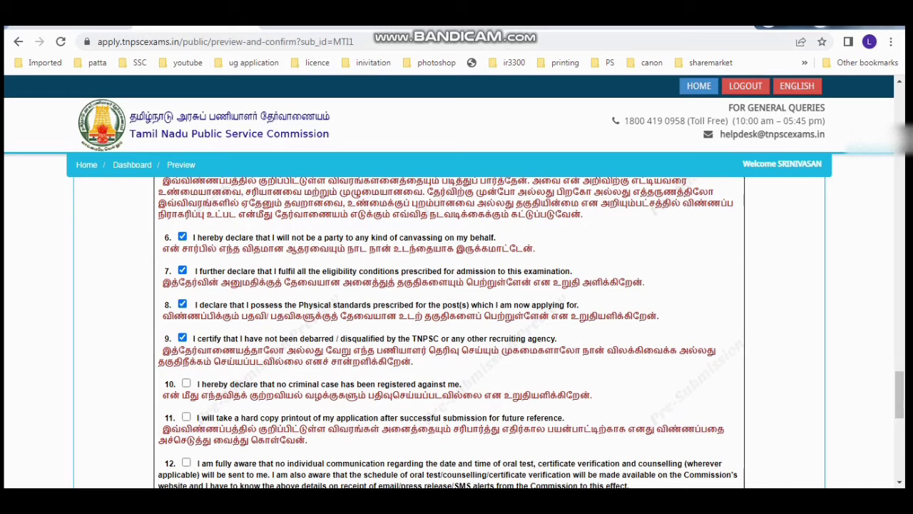
click(186, 383)
scroll(450, 322, down, 2)
click(186, 285)
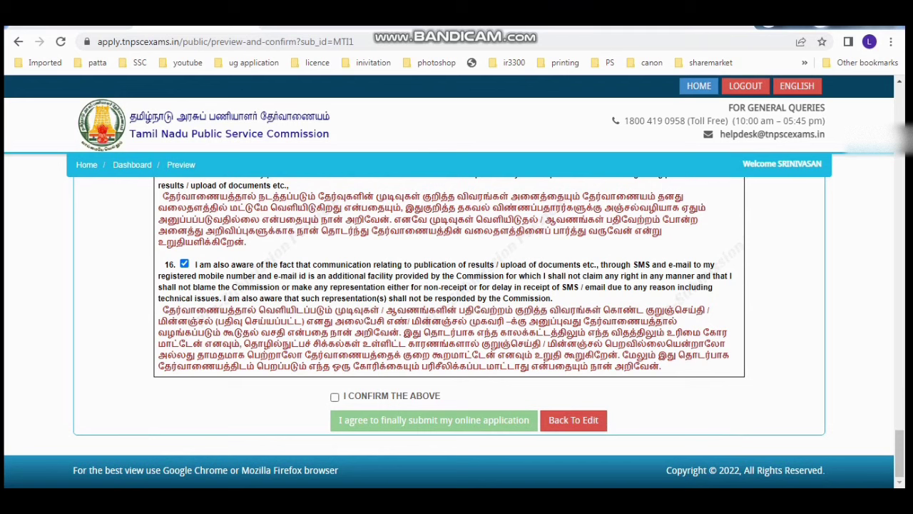
Step: Confirm the declarations, accepting that details can no longer be edited and the print-out notice
click(335, 397)
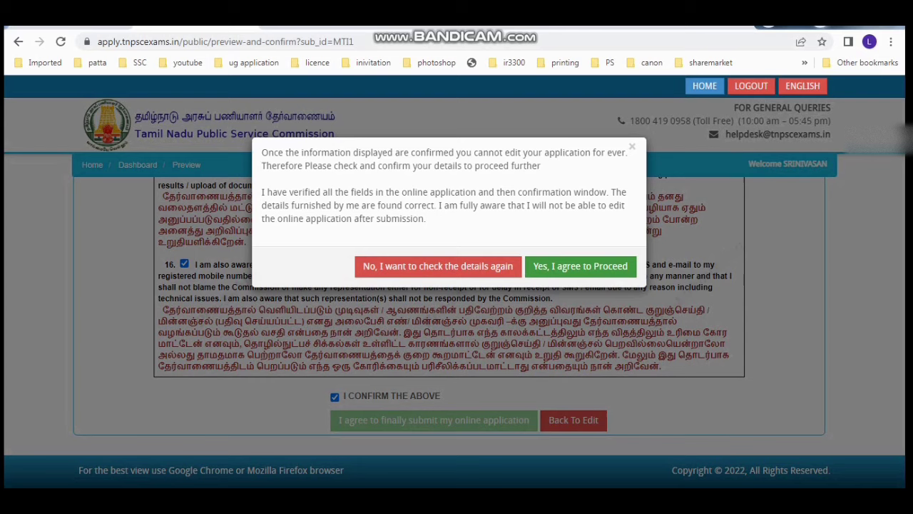
click(580, 267)
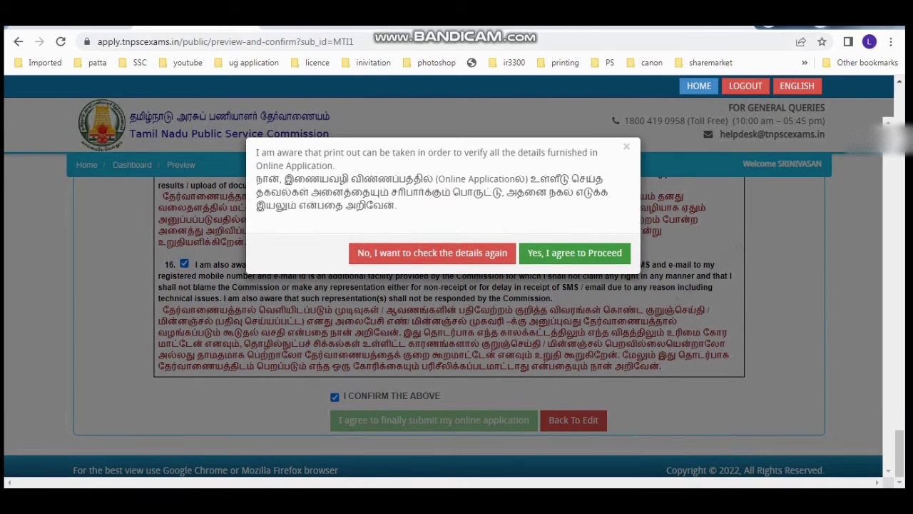
click(575, 252)
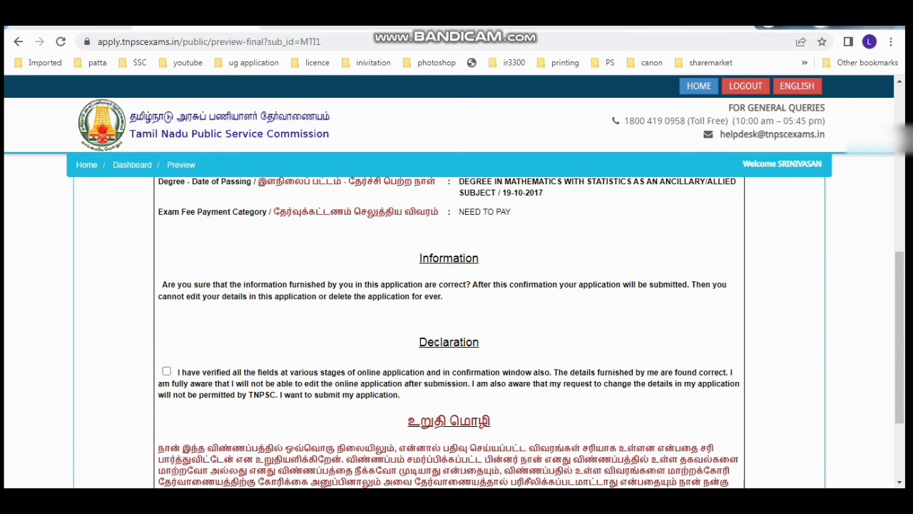
Step: Accept the final verification declaration and finally submit the online application
click(166, 371)
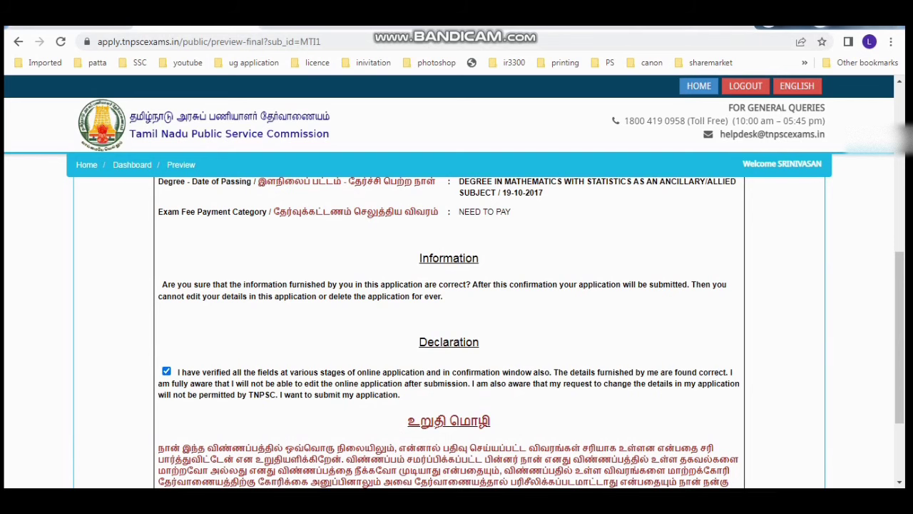
scroll(899, 336, down, 3)
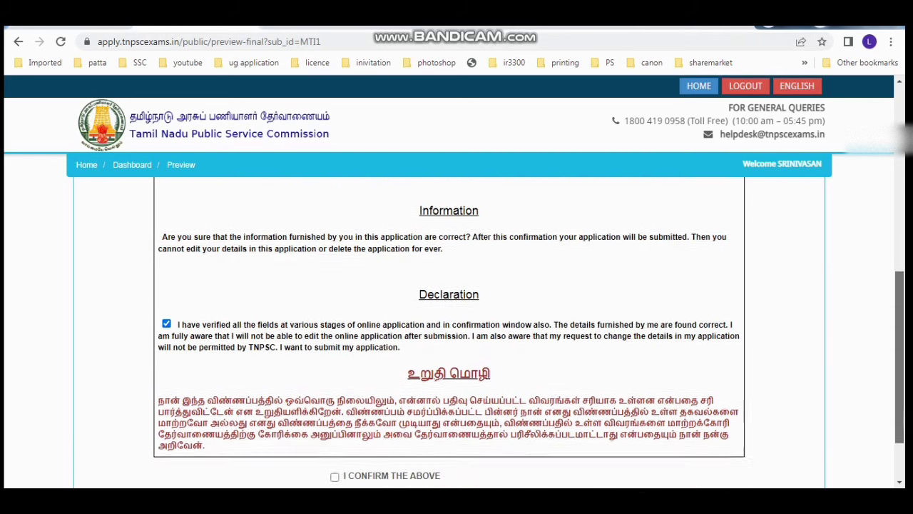
click(335, 416)
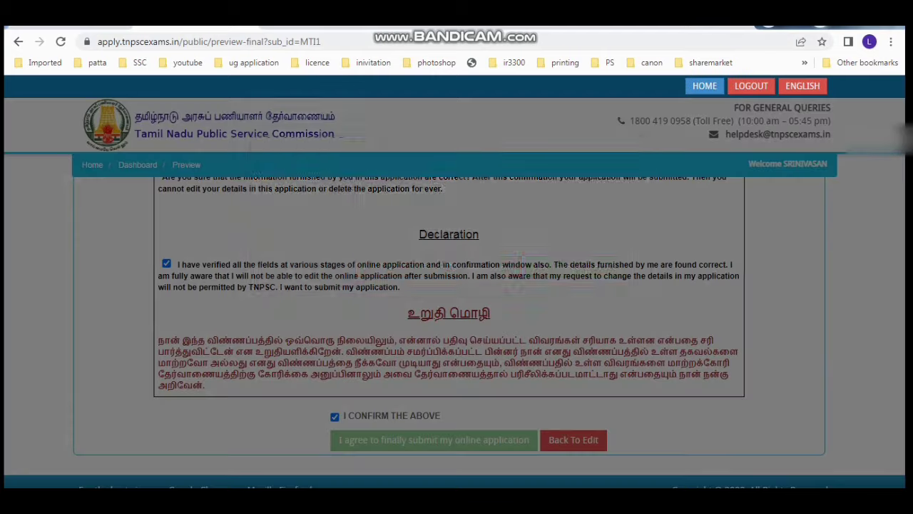
click(581, 266)
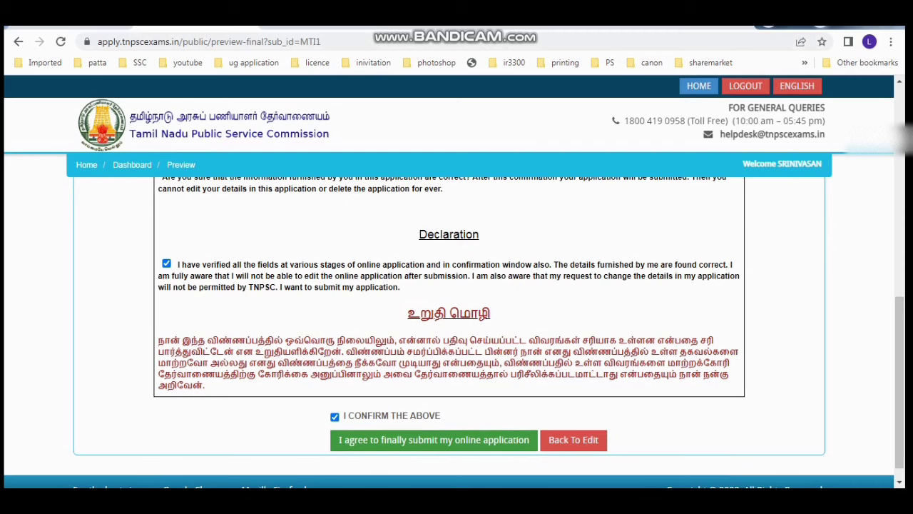
click(434, 440)
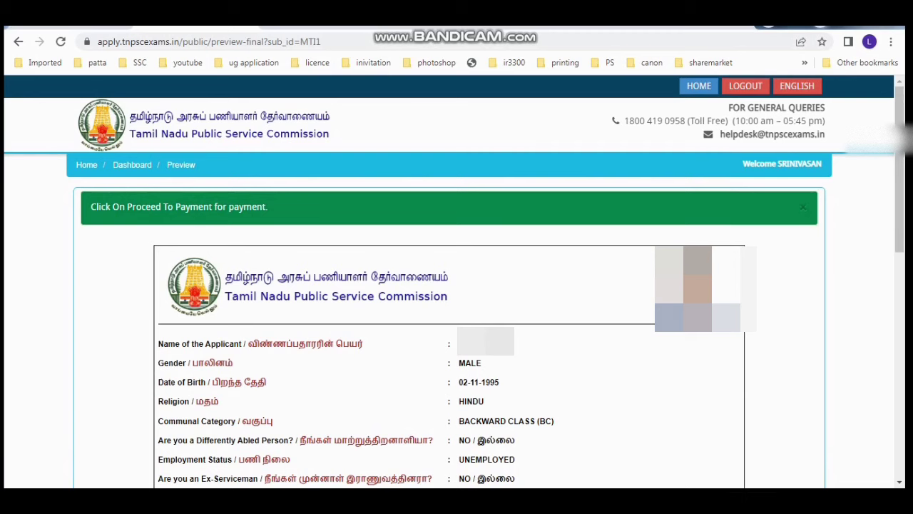
Step: Accept the fee declaration and proceed to the Make Payment page
scroll(449, 332, down, 8)
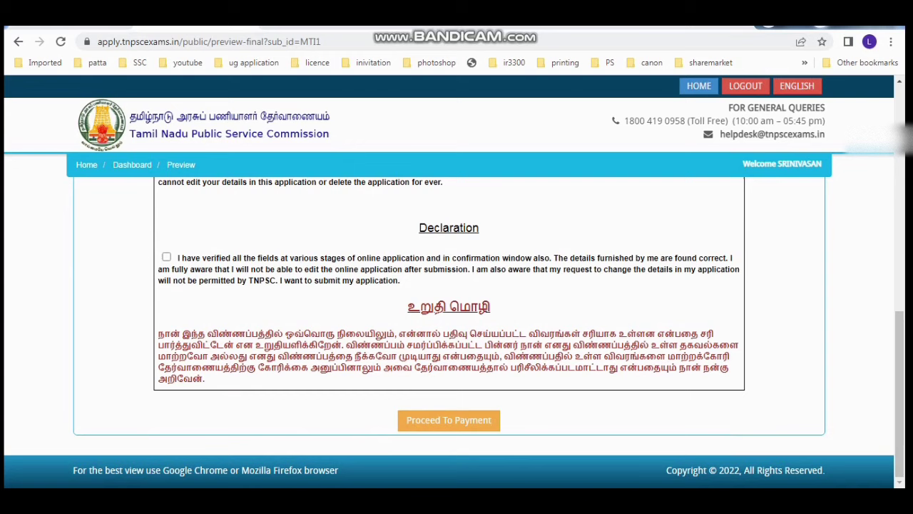
click(166, 257)
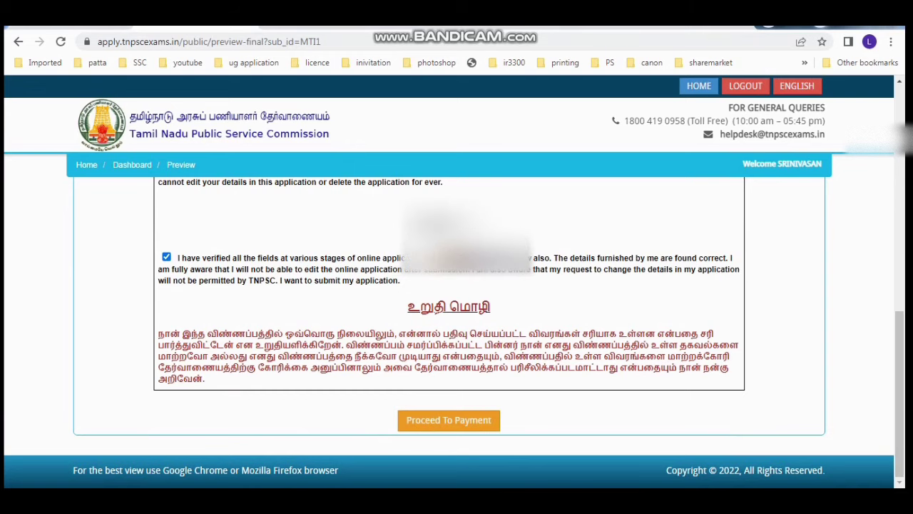
click(449, 420)
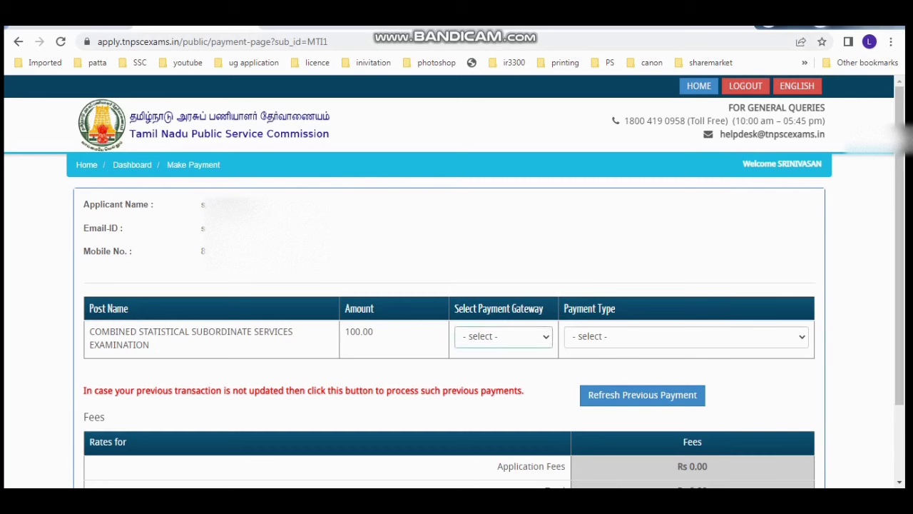
Step: Pay via PAYMENTGATEWAY, ONLINE payment type and Debit Card, reaching the Rs. 100.00 summary
click(504, 337)
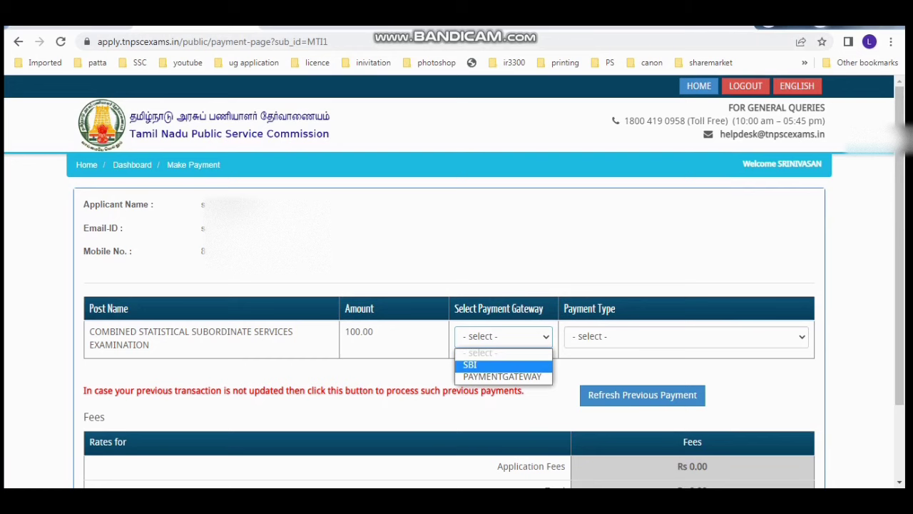
click(502, 376)
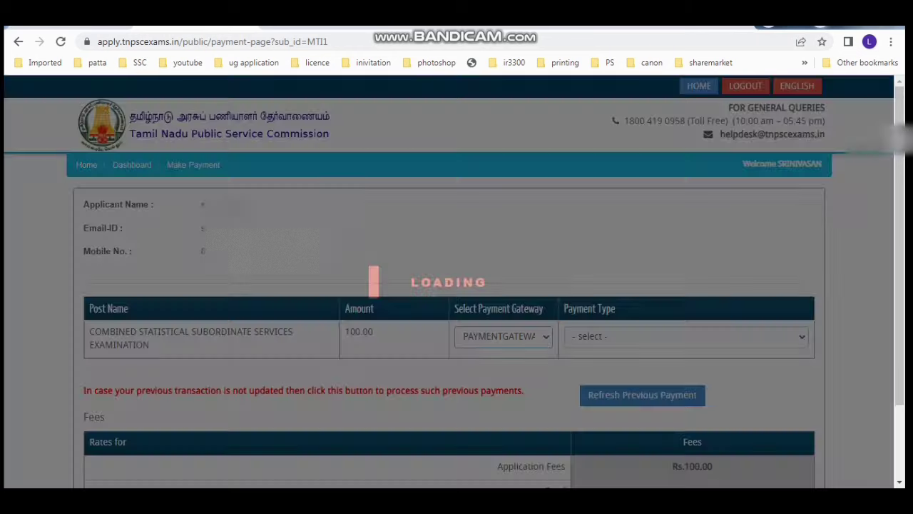
click(685, 336)
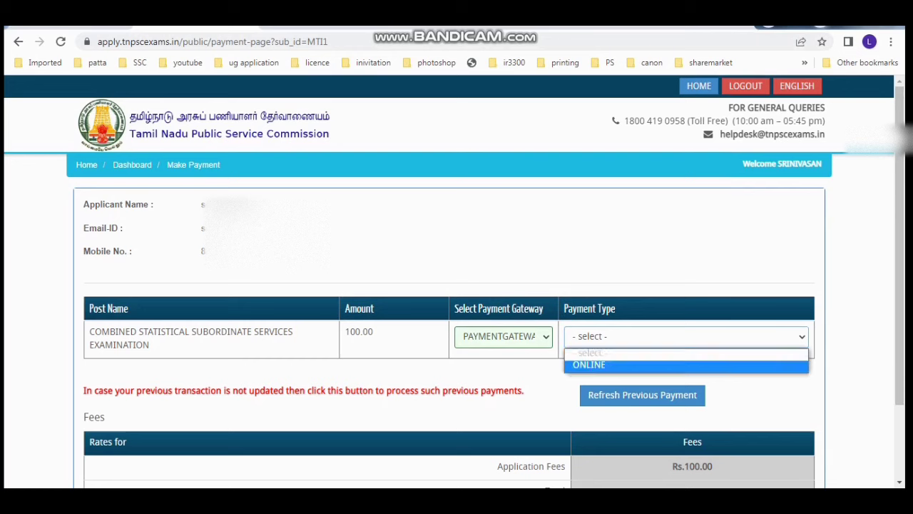
click(643, 366)
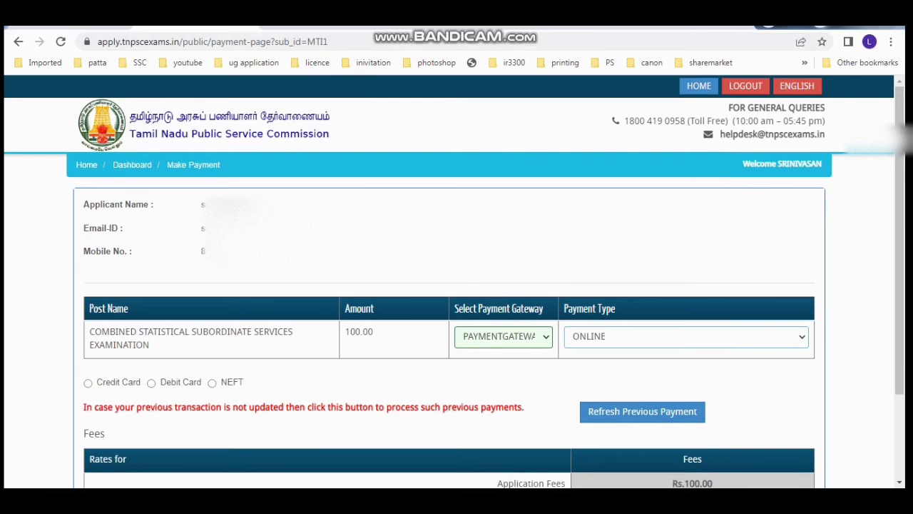
click(151, 383)
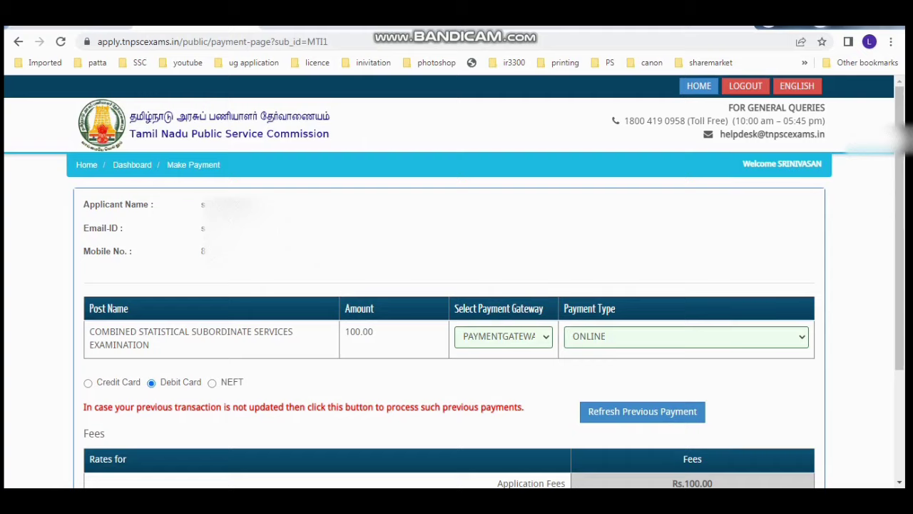
scroll(457, 321, down, 2)
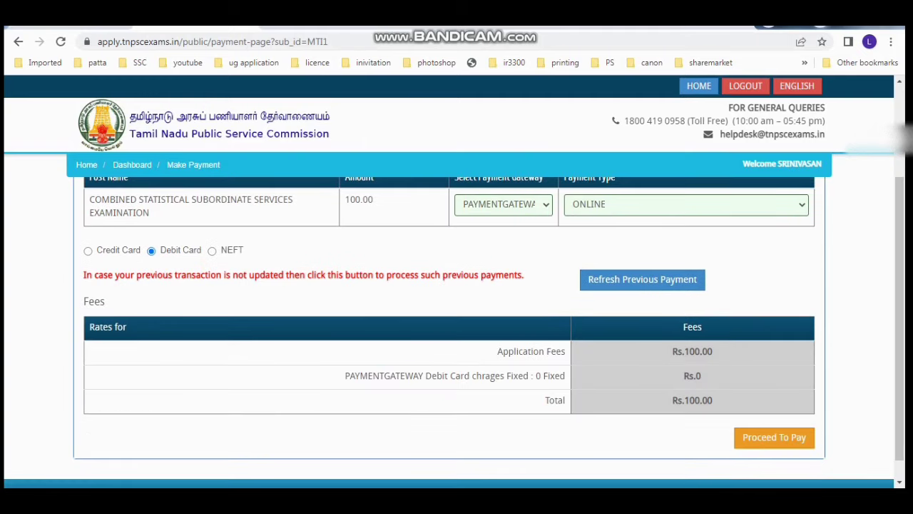
click(775, 438)
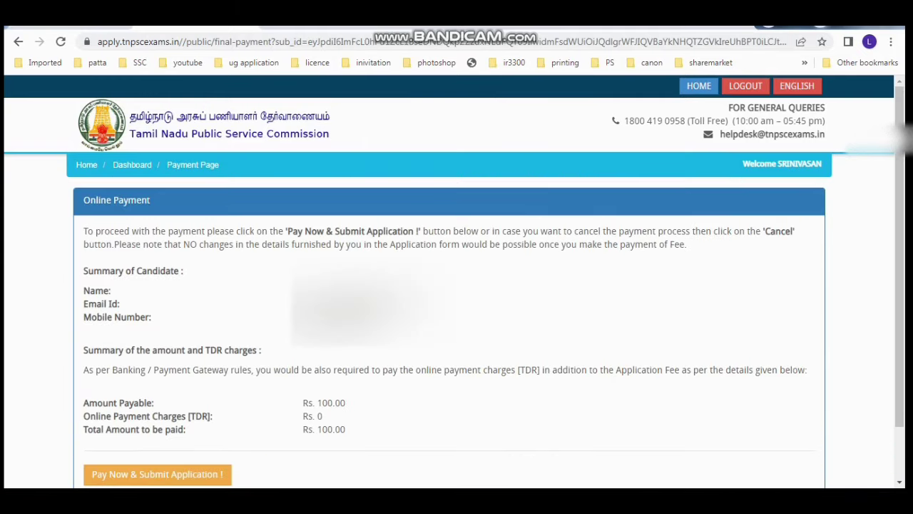
scroll(457, 321, down, 1)
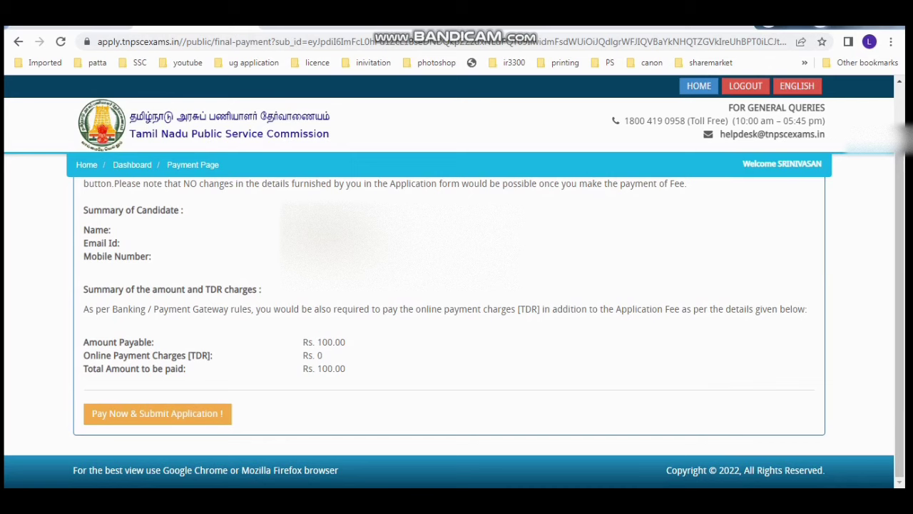
Step: Submit with Pay Now, then go to CCAvenue's card number, expiry month/year and CVV fields
click(157, 414)
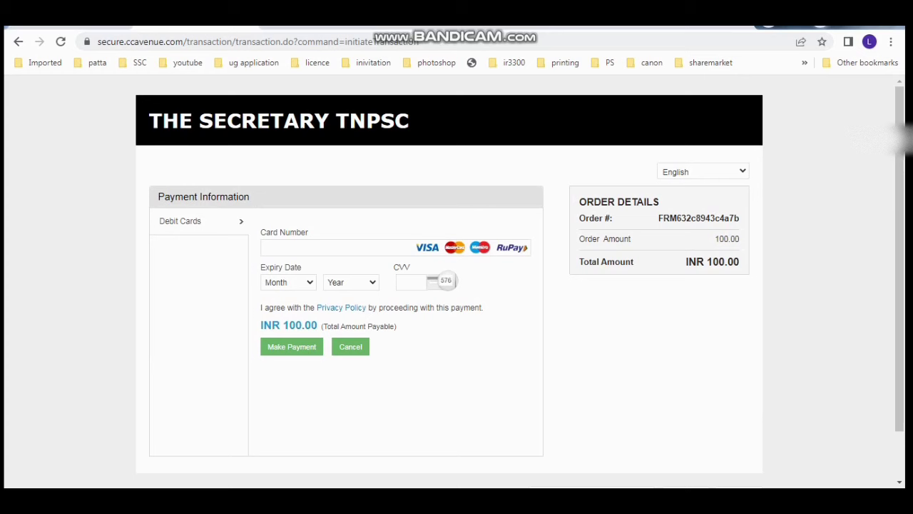
click(335, 248)
click(289, 283)
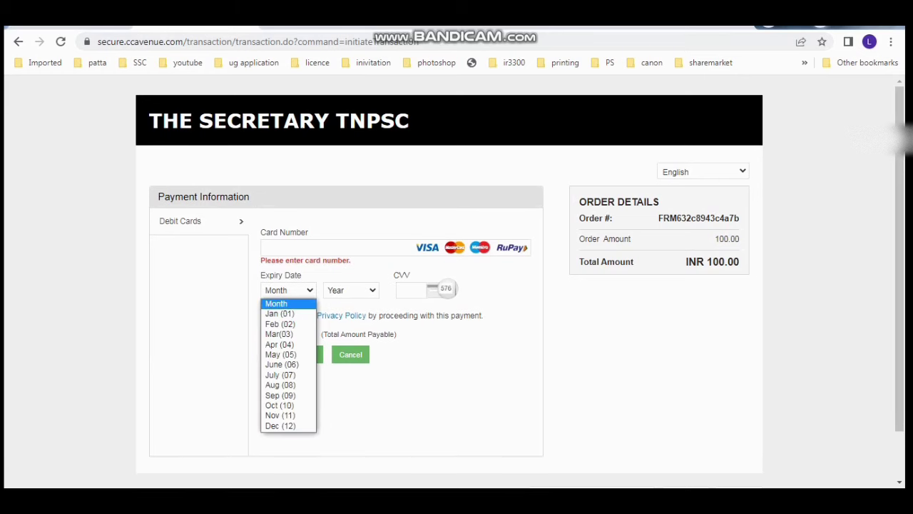
click(351, 290)
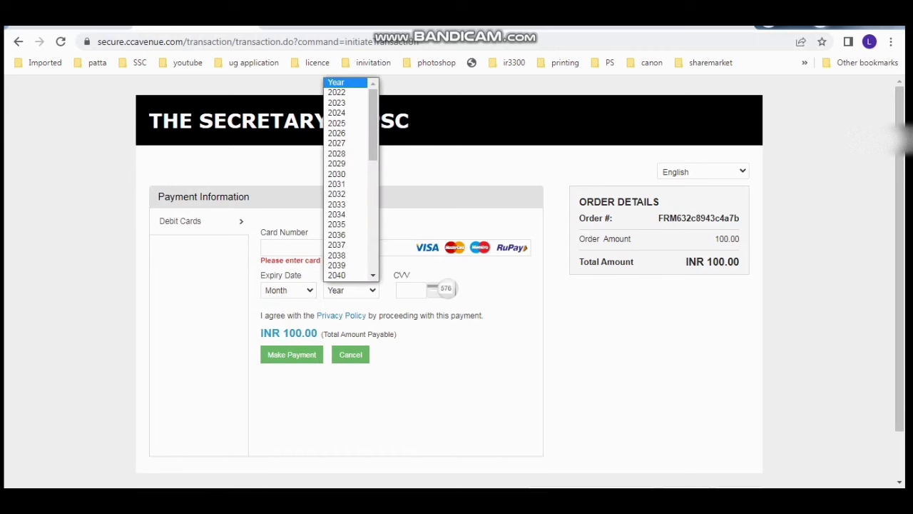
click(411, 291)
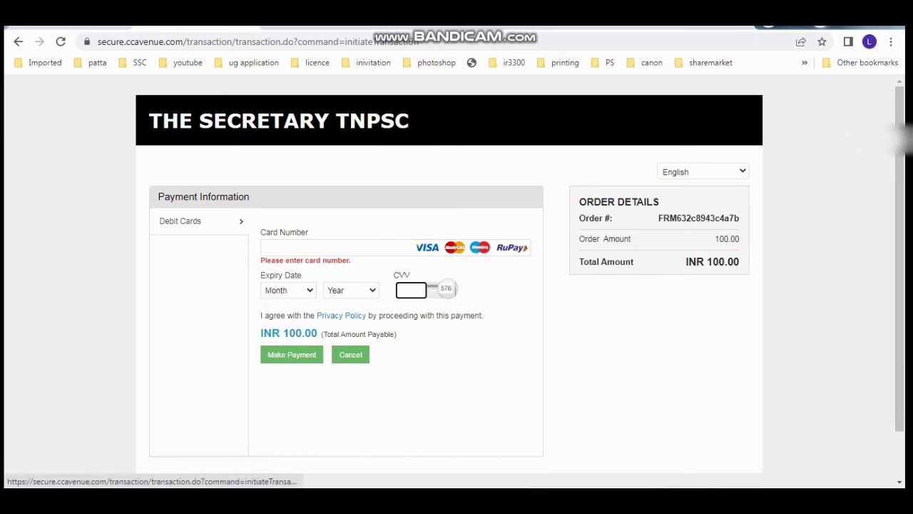